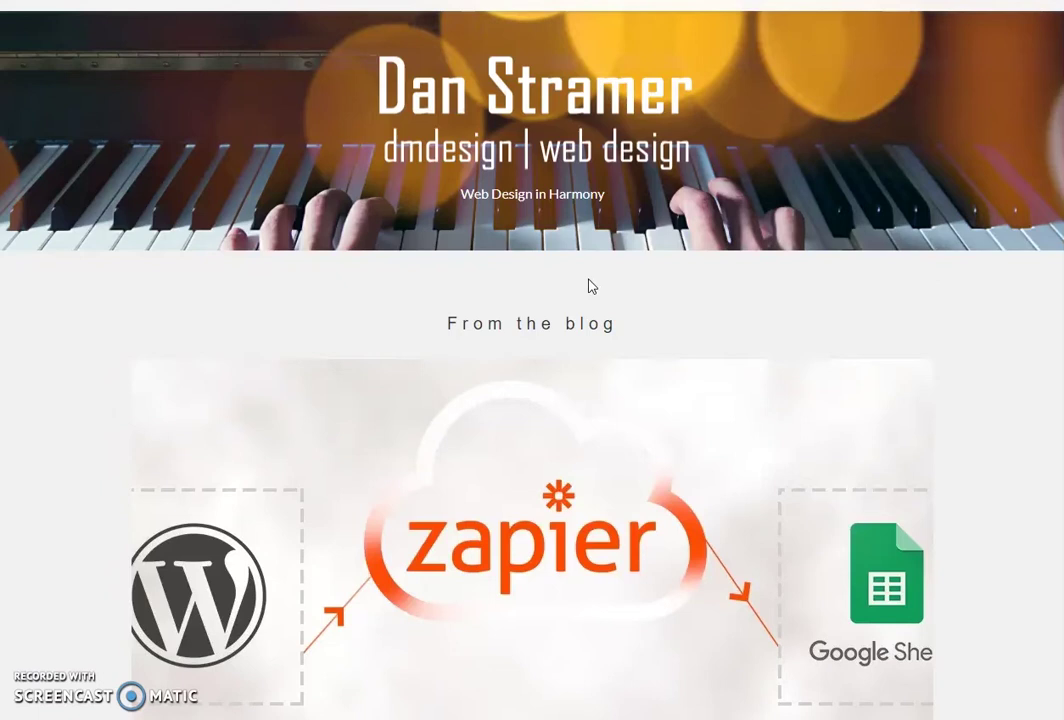
Scroll the test site down to its contact form and try the message field, then switch to Installed Plugins.
left_click(789, 349)
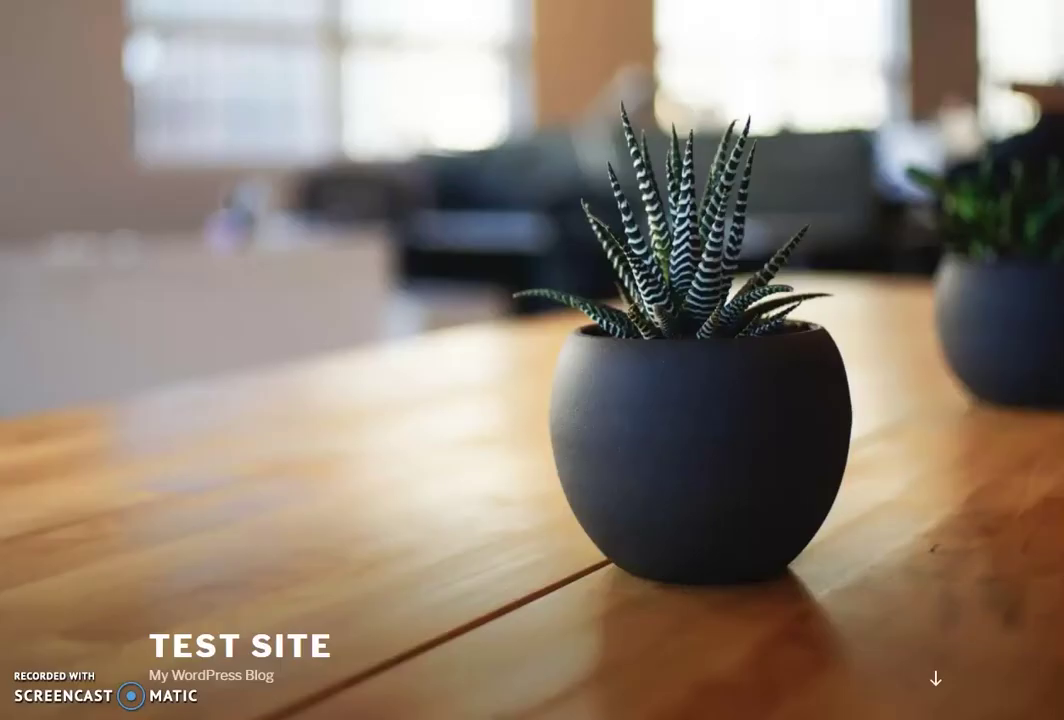
scroll(392, 361, "down", 3)
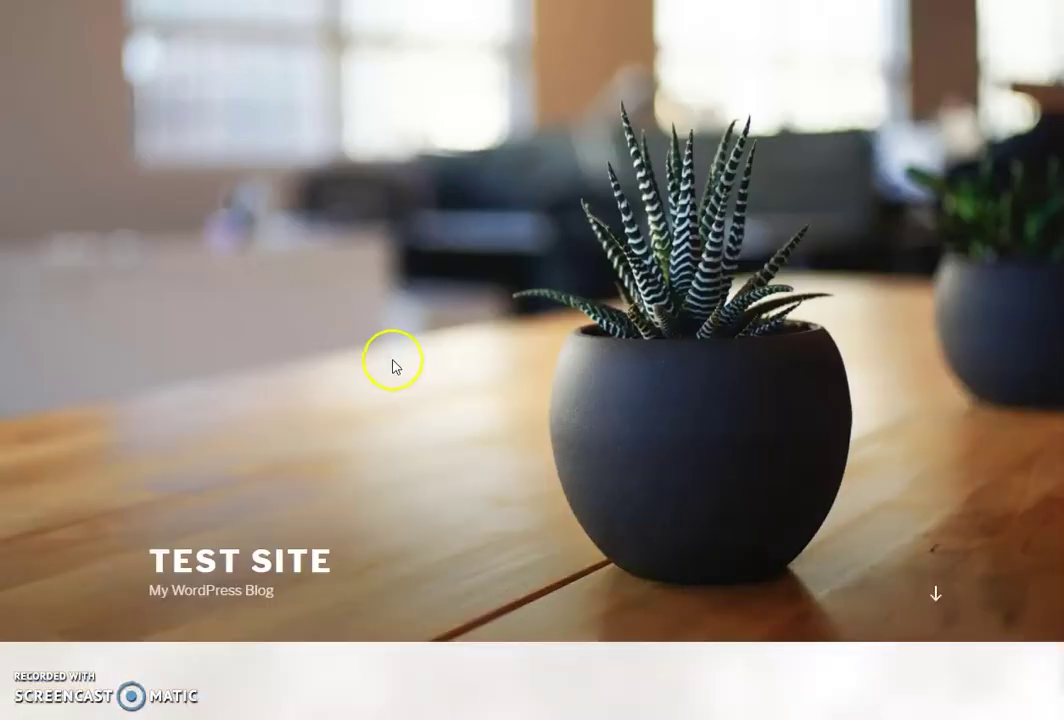
scroll(395, 366, "down", 10)
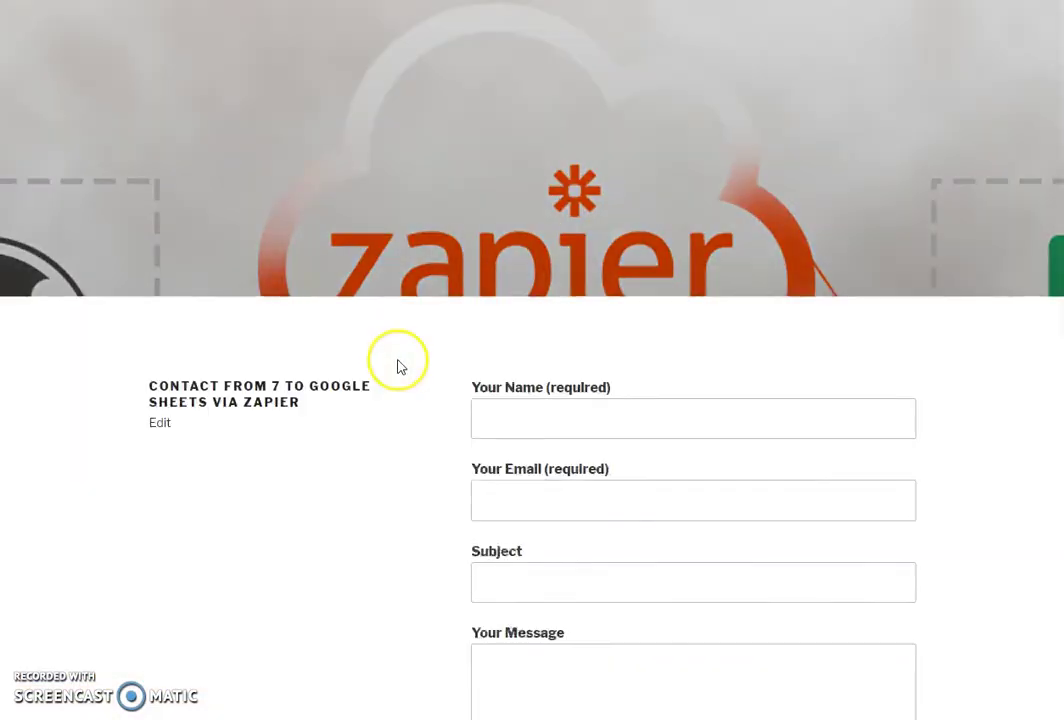
scroll(397, 364, "down", 2)
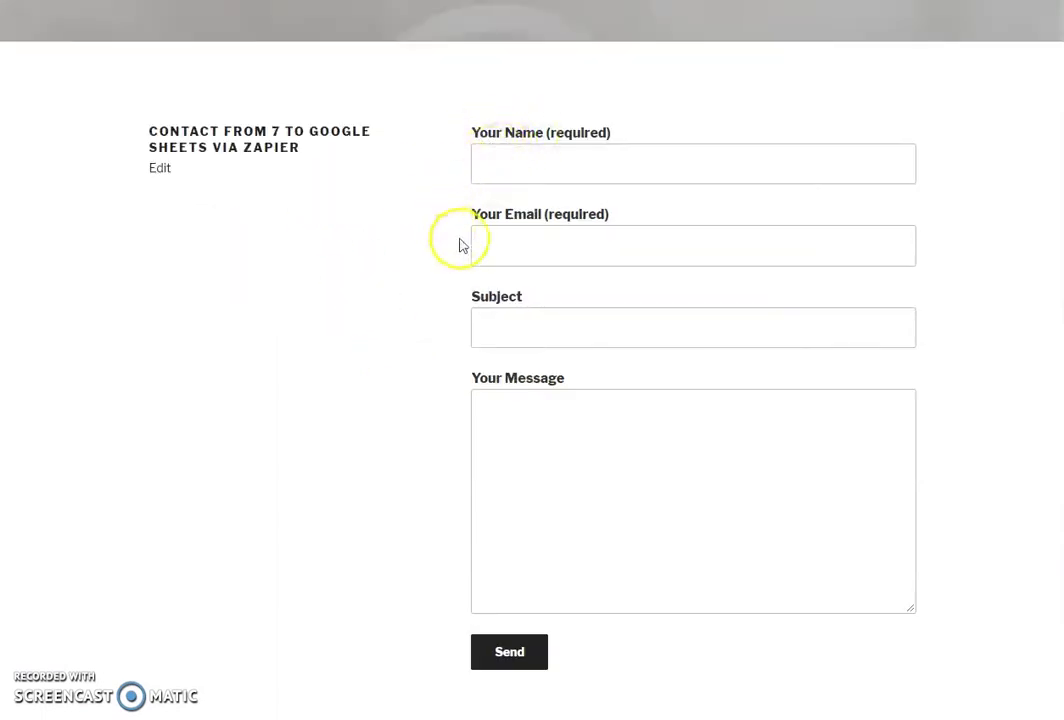
left_click(517, 440)
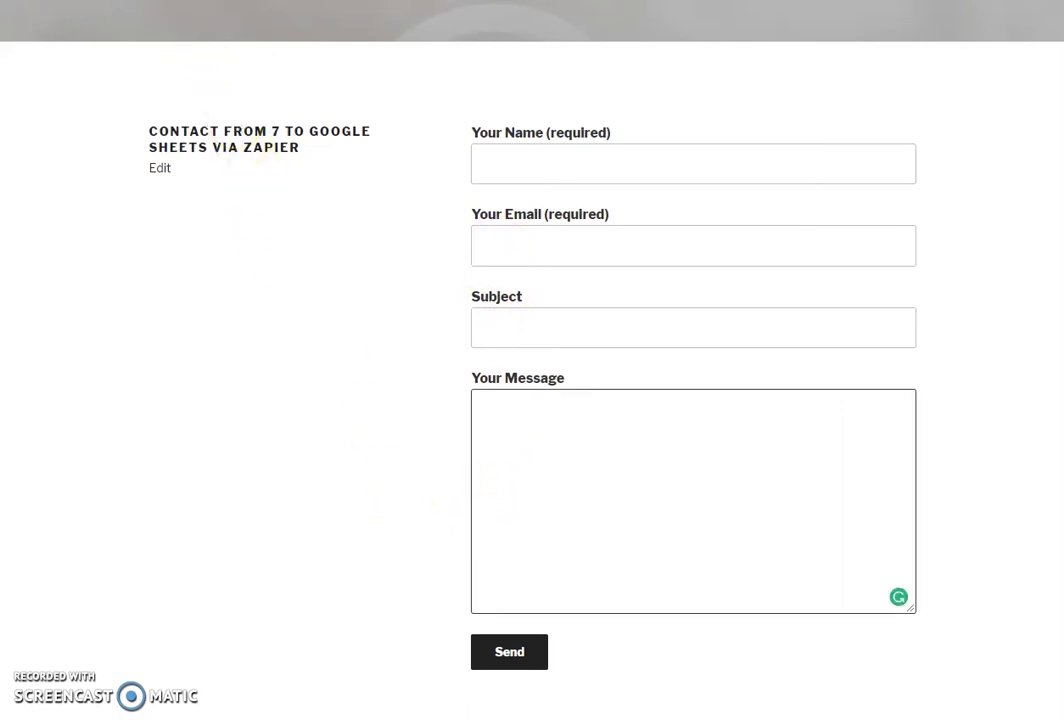
key("ctrl+Tab")
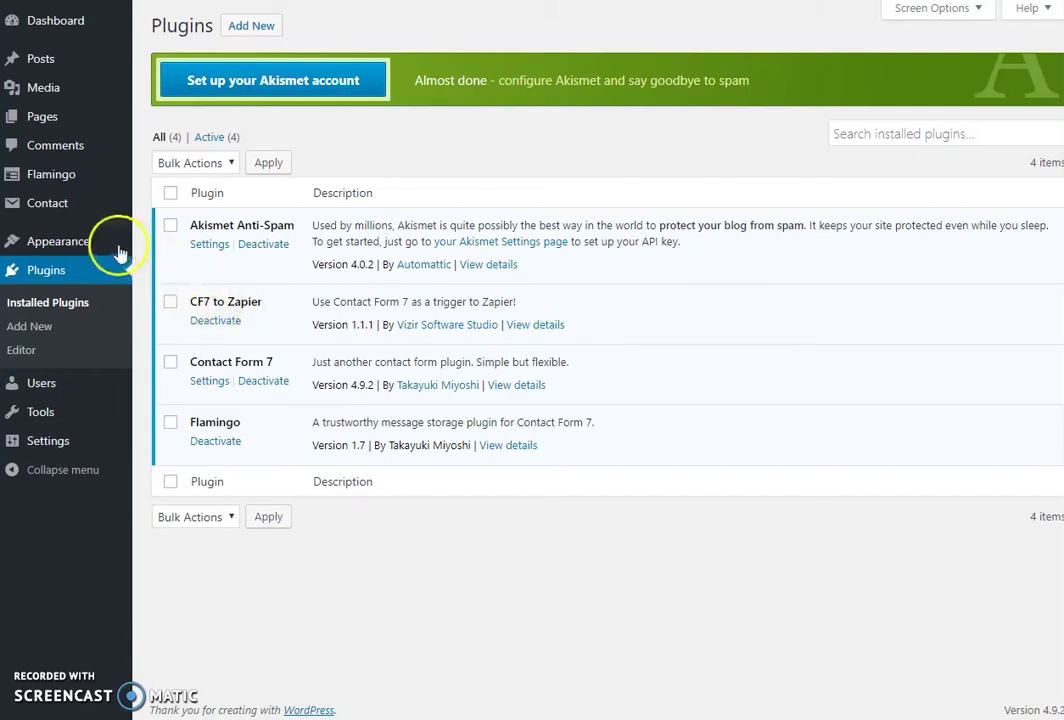
Go to Contact > Contact Forms to list Contact form 1 with its shortcode.
left_click(48, 206)
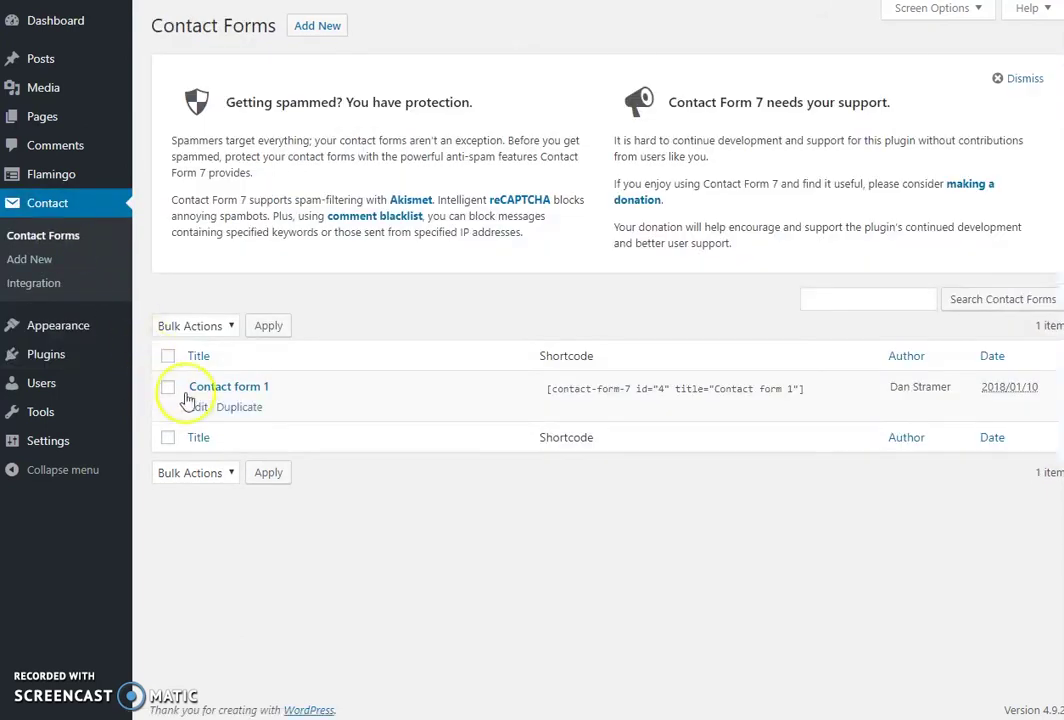
Edit Contact form 1 and highlight its your-name, your-email, your-subject, your-message and Send tags.
left_click(220, 388)
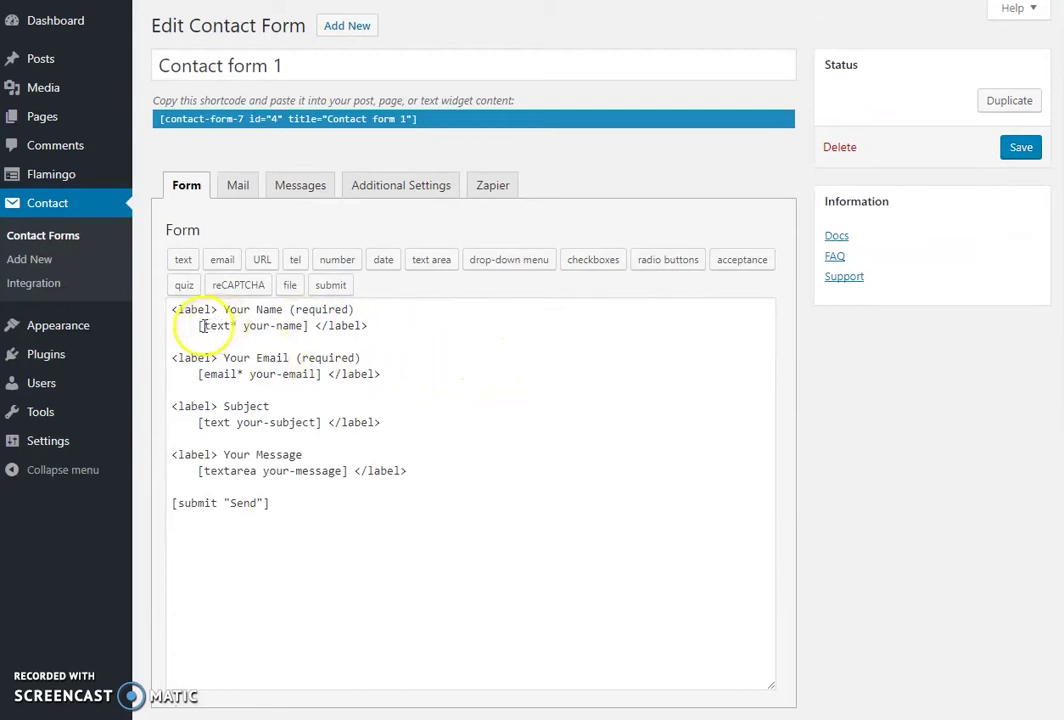
left_click_drag(204, 325, 296, 326)
left_click_drag(255, 374, 316, 375)
double_click(288, 422)
left_click_drag(275, 470, 300, 470)
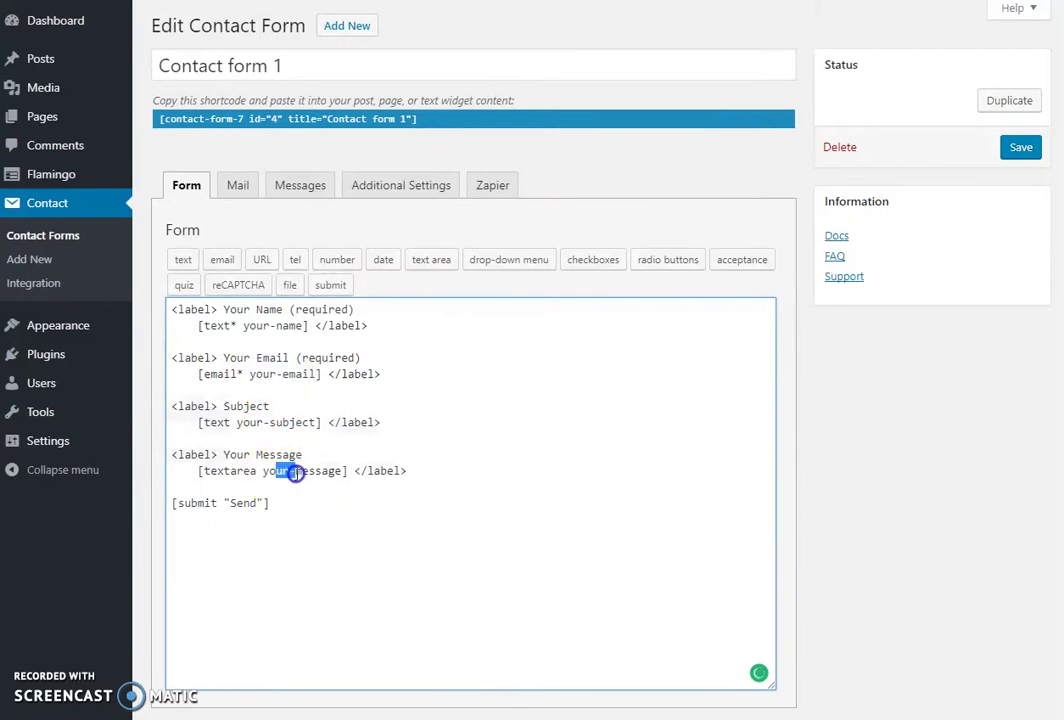
double_click(249, 503)
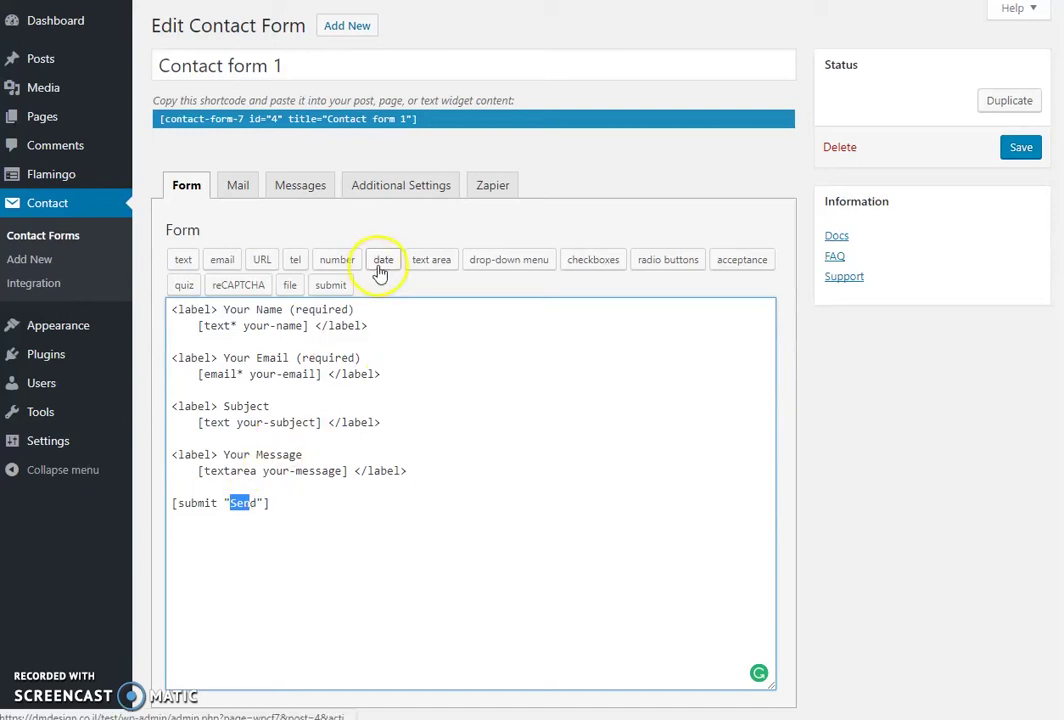
Show Contact form 1's Zapier tab: Send to Zapier enabled, catch-hook webhook URL entered.
left_click(487, 189)
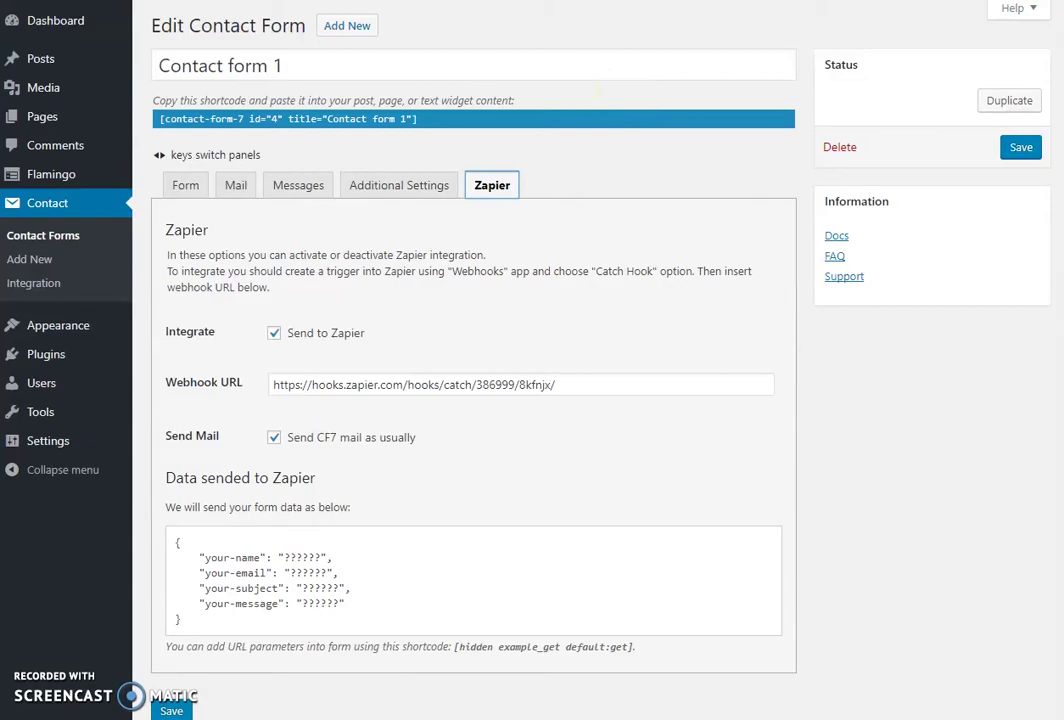
Switch to the Zapier Zaps dashboard showing the cf7 to google sheets zap turned on.
key("ctrl+Tab")
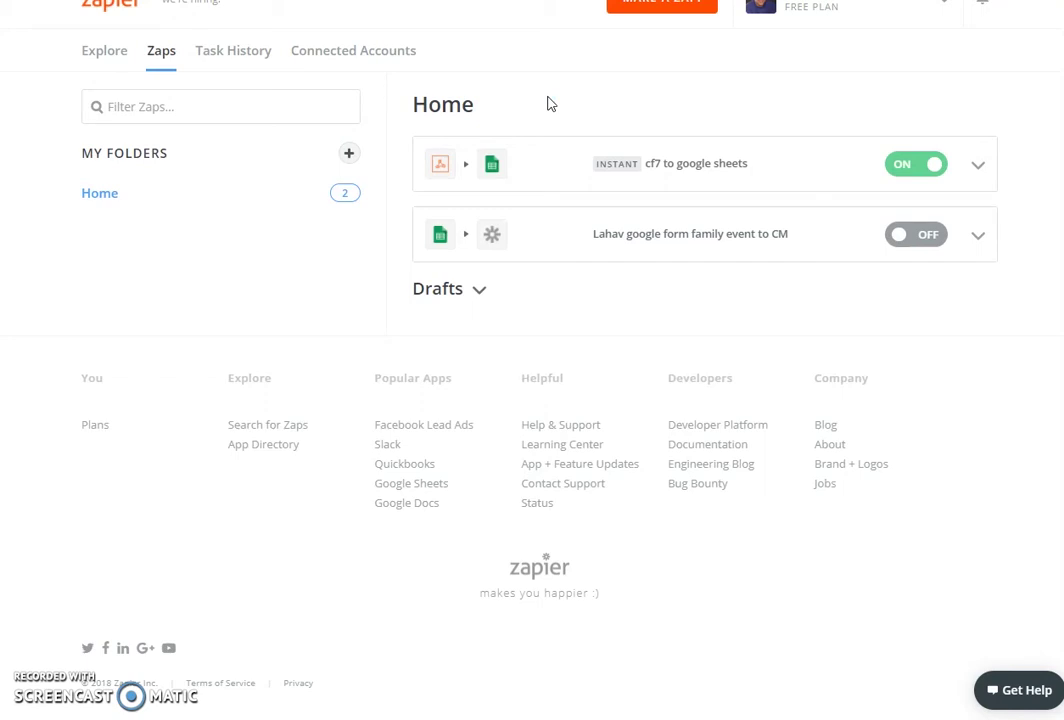
Open the cf7 to google sheets zap in the Zapier editor.
left_click(673, 167)
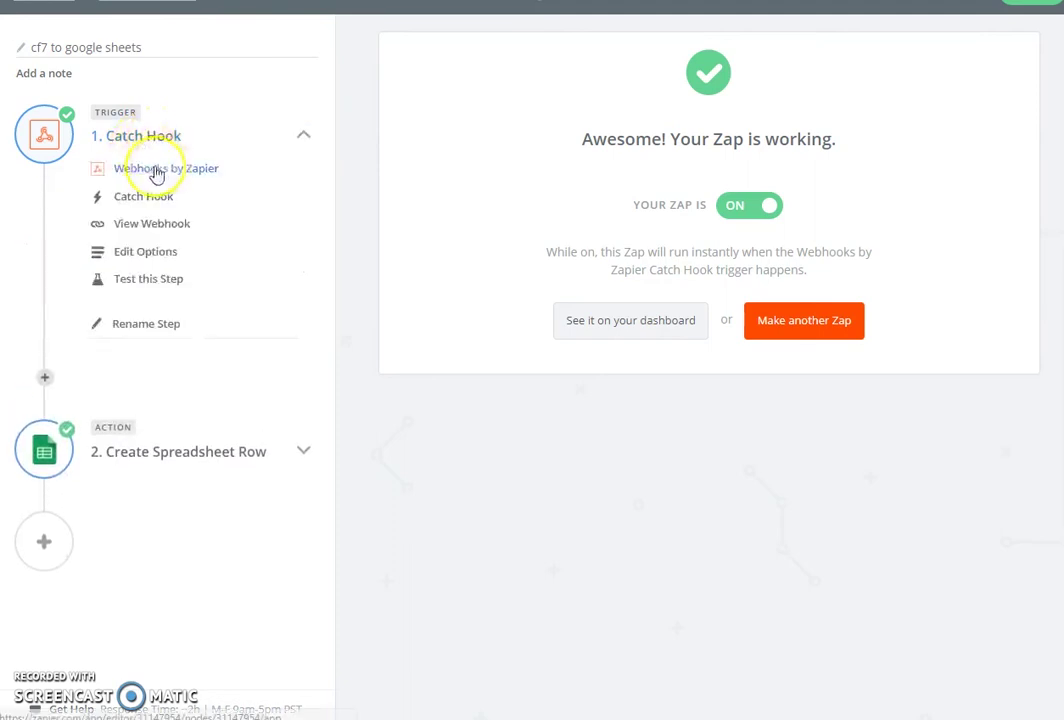
Show the trigger uses Webhooks by Zapier with the Catch Hook event.
left_click(162, 174)
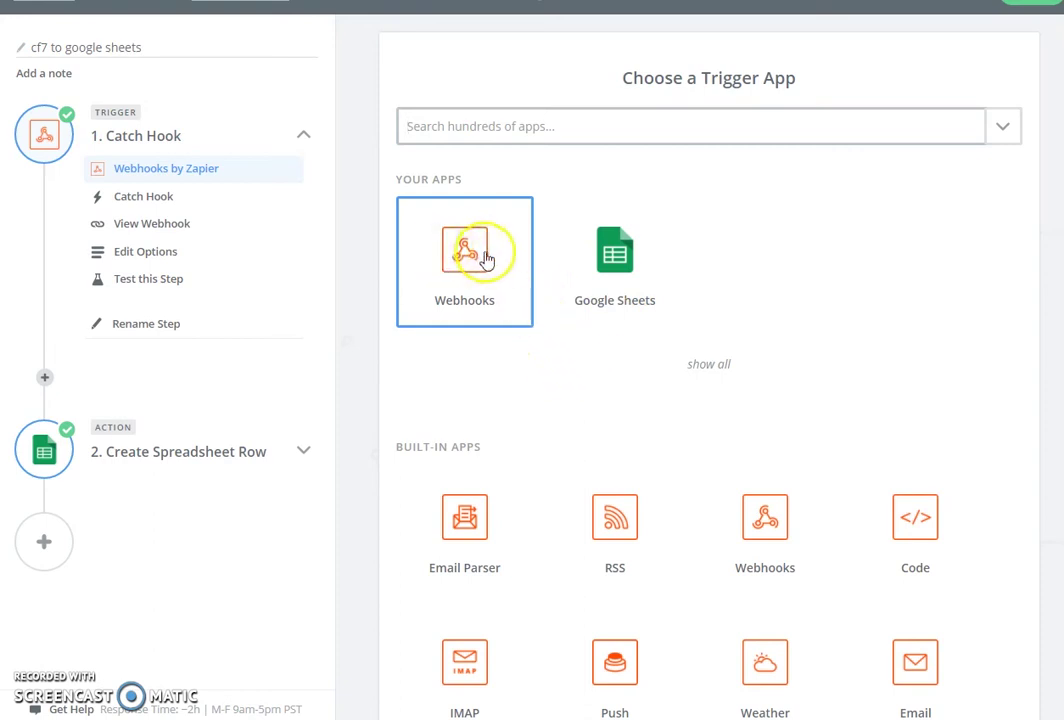
left_click(139, 200)
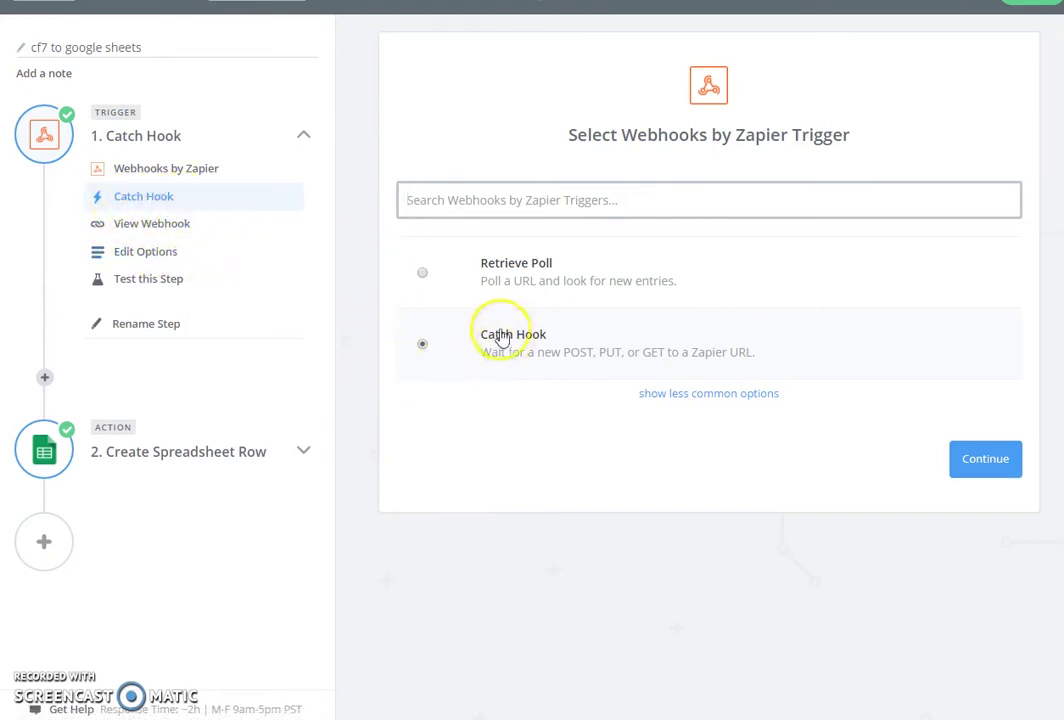
Reveal the Catch Hook's generated custom webhook URL and select it.
left_click(165, 227)
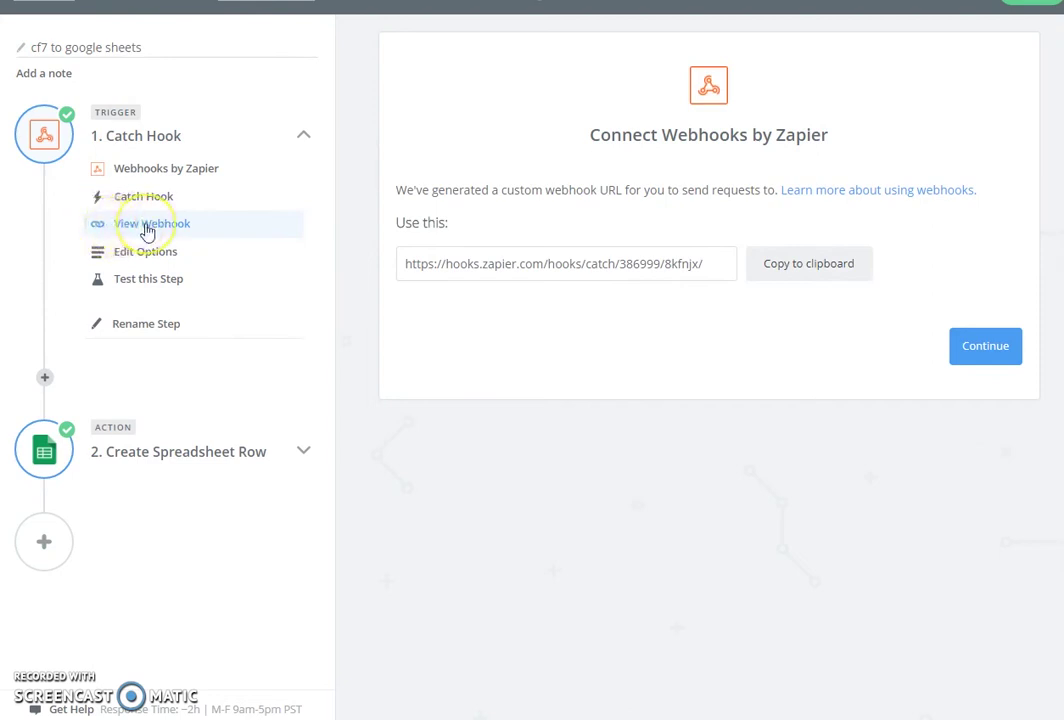
left_click_drag(402, 265, 715, 265)
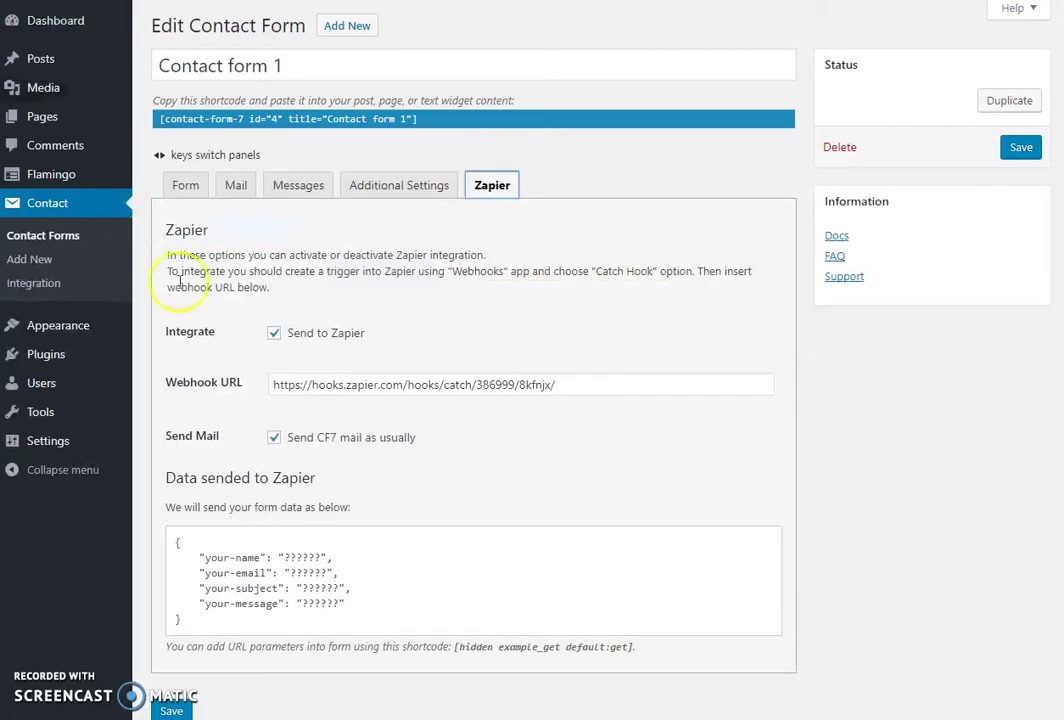
left_click_drag(274, 386, 545, 391)
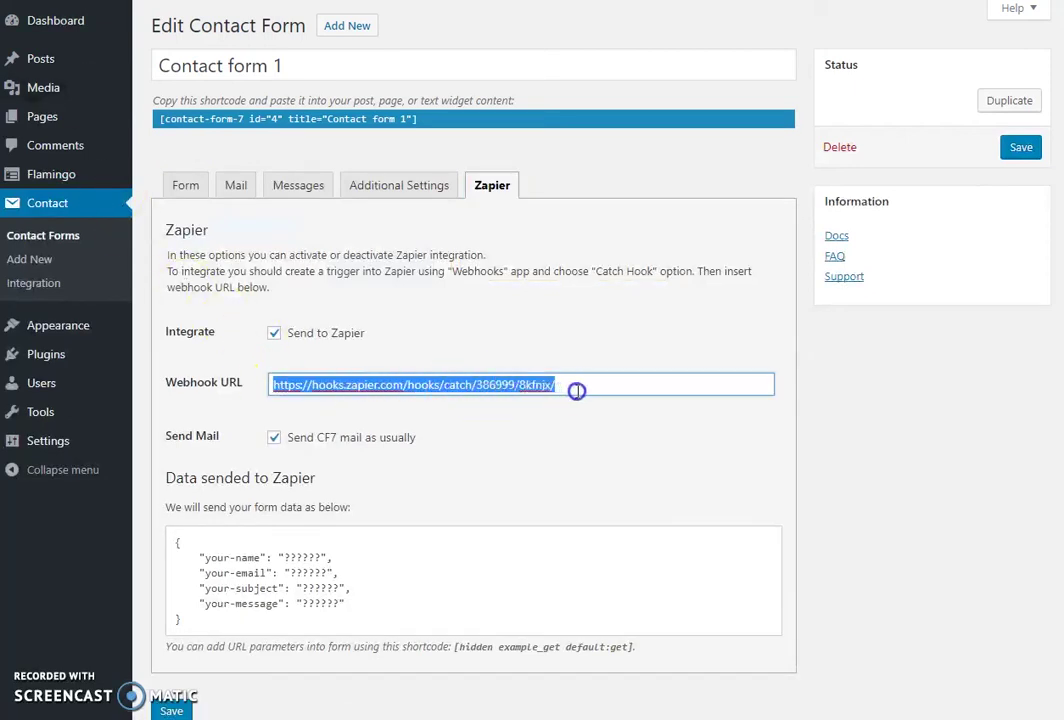
left_click(506, 420)
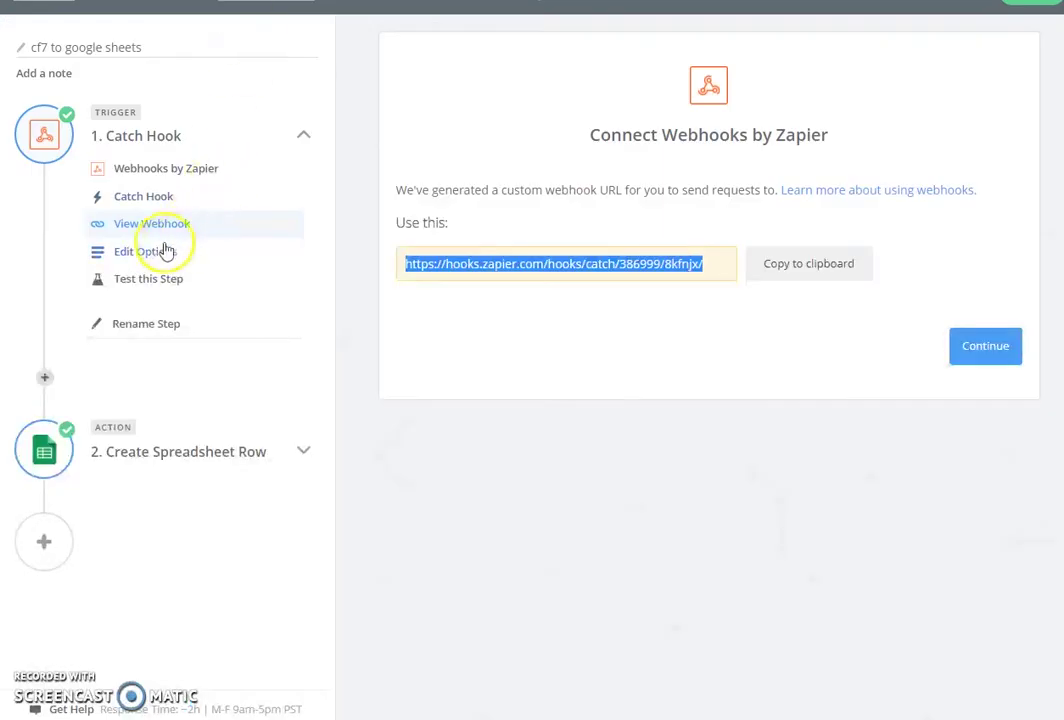
Test the Catch Hook trigger until it reports Test Successful with a sample submission.
left_click(157, 258)
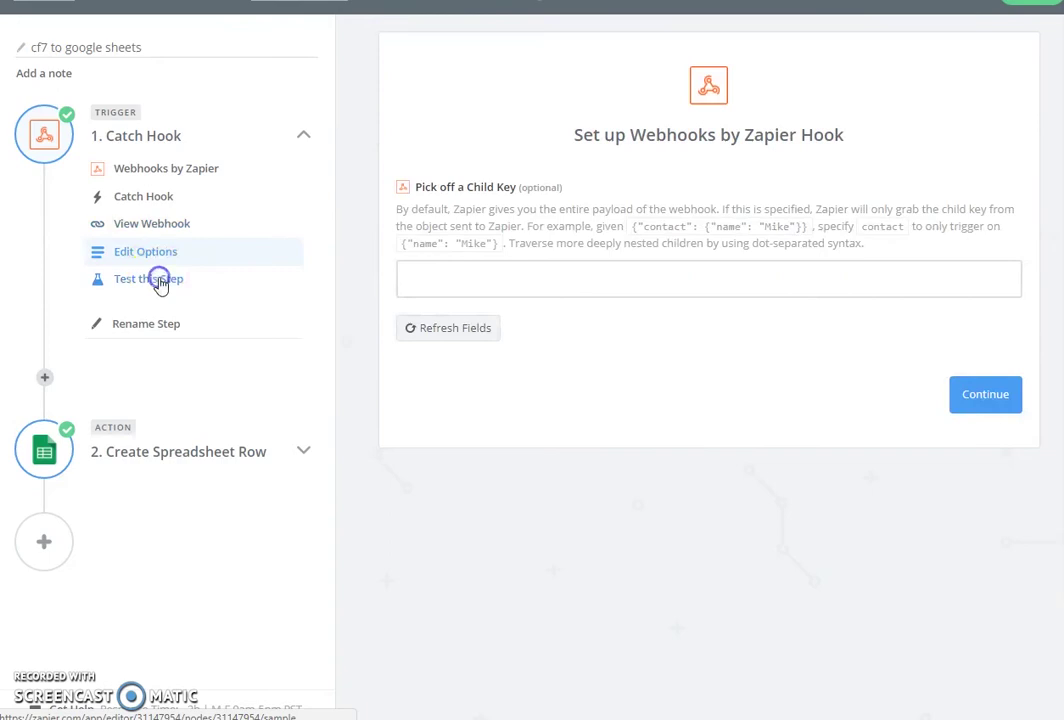
left_click(158, 280)
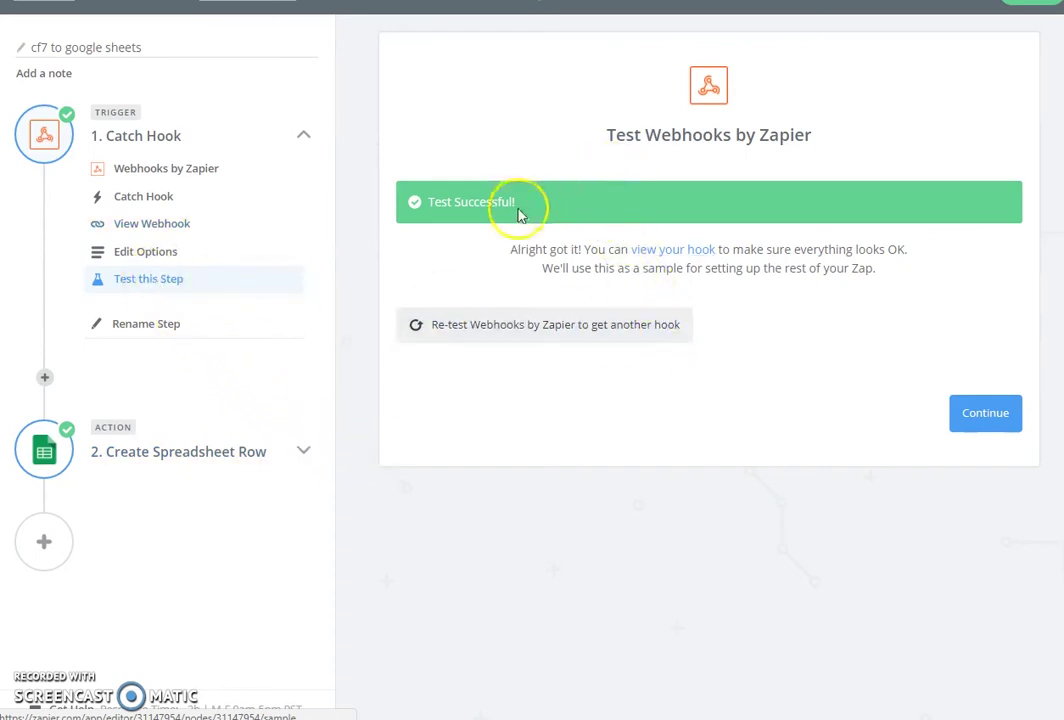
left_click(771, 341)
Expand the action step and confirm Google Sheets with Create Spreadsheet Row selected.
left_click(165, 456)
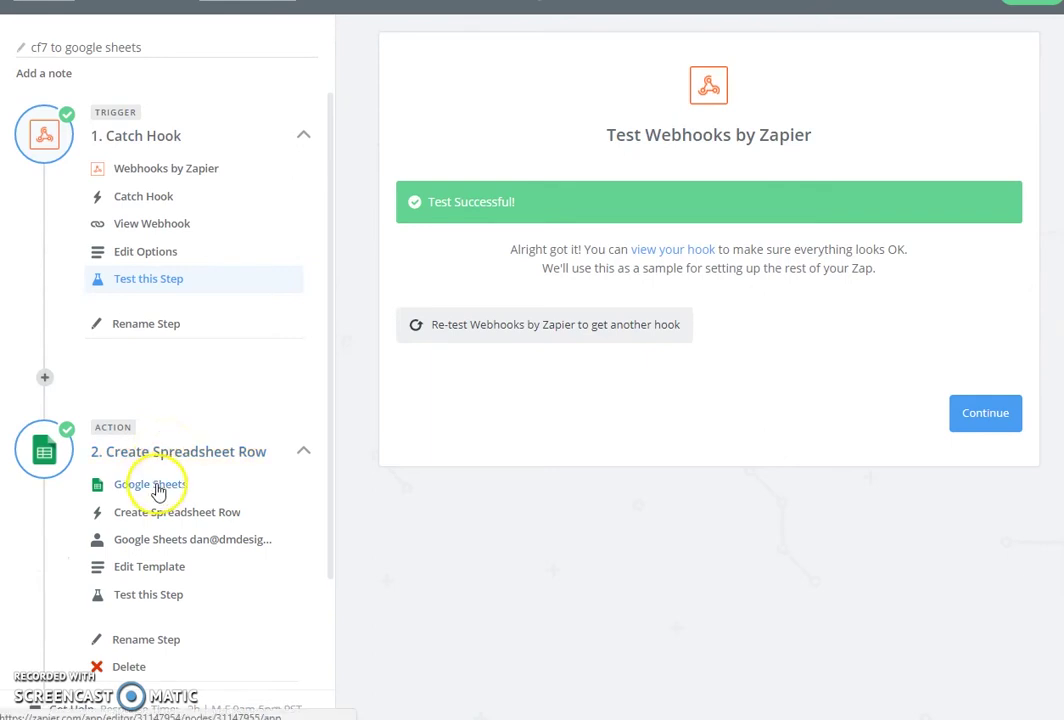
left_click(158, 489)
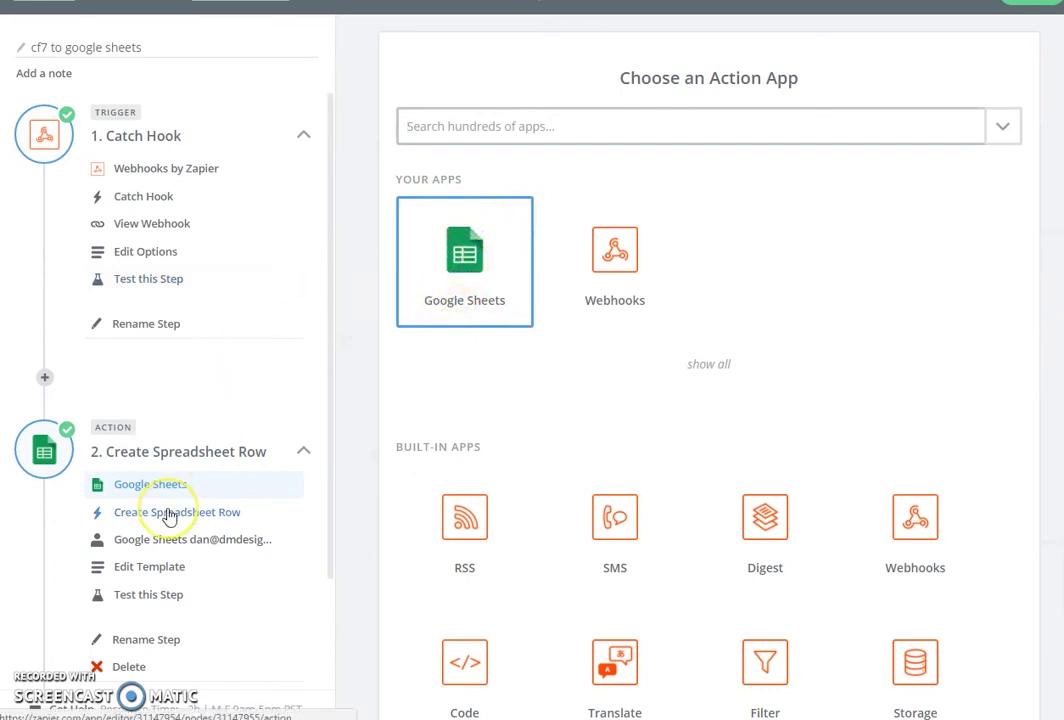
left_click(170, 515)
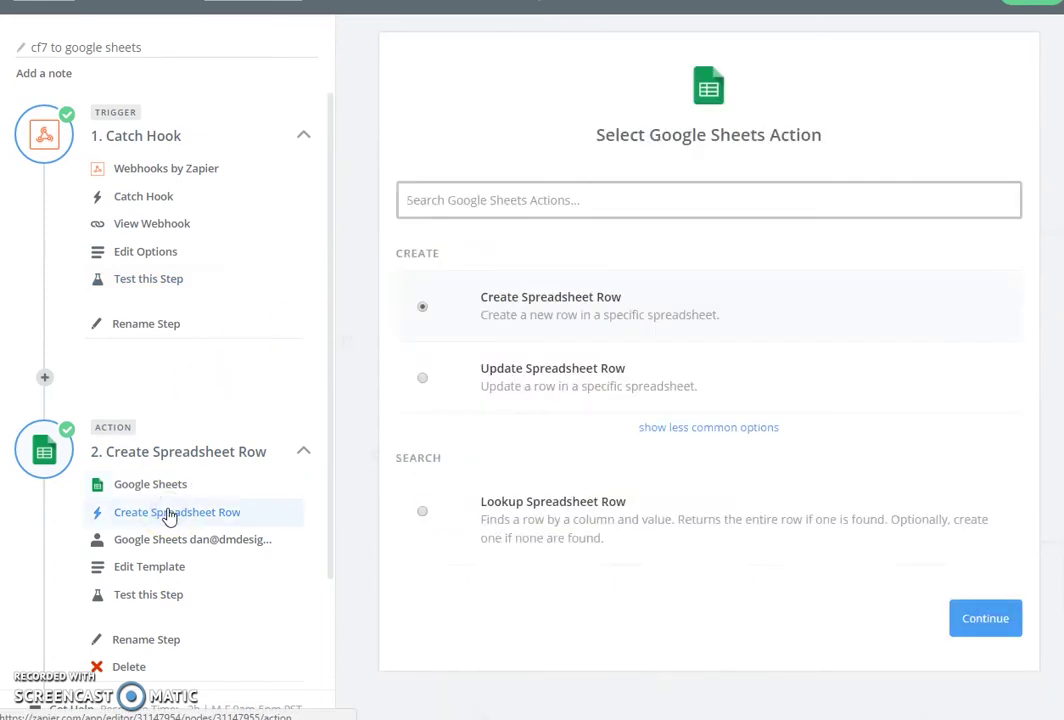
left_click(518, 335)
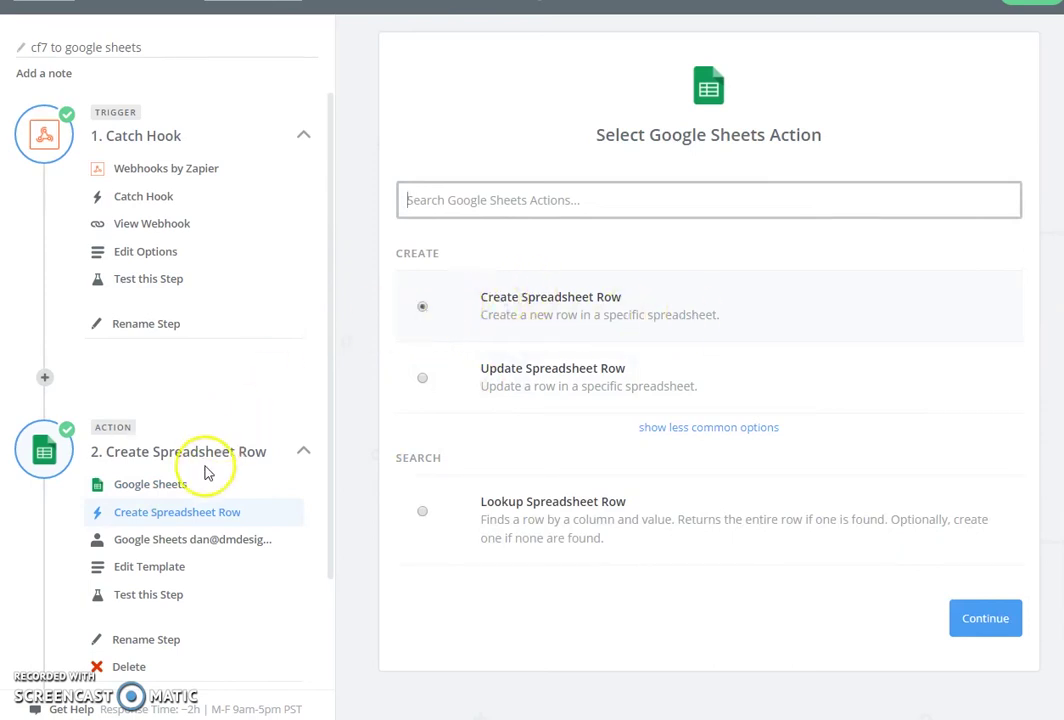
Show the Google Sheets account already connected to the Create Spreadsheet Row action.
left_click(200, 540)
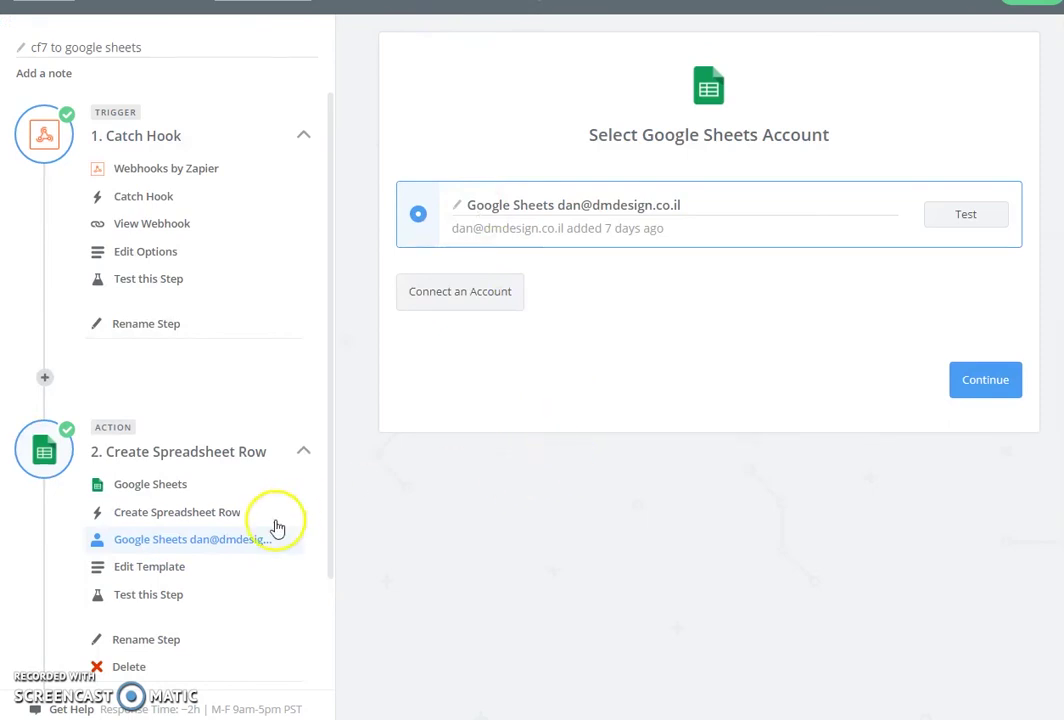
Keep the cf7 via Zapier spreadsheet selected and refresh fields so Time maps to Zap Meta Human Now.
left_click(166, 566)
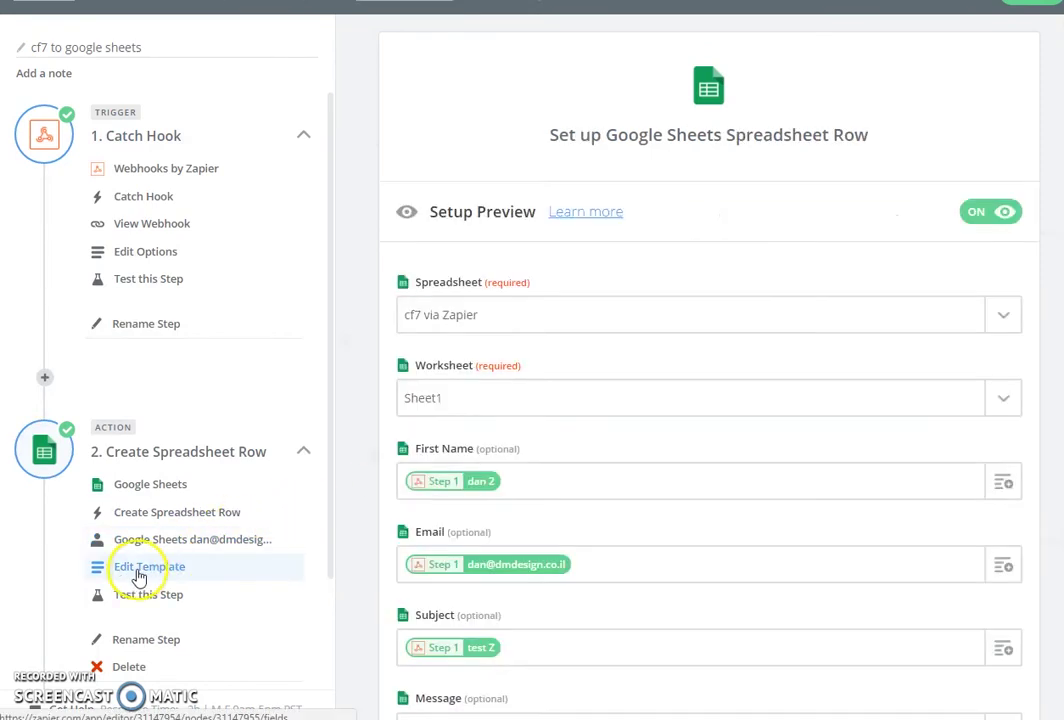
scroll(393, 278, "down", 1)
scroll(398, 278, "down", 1)
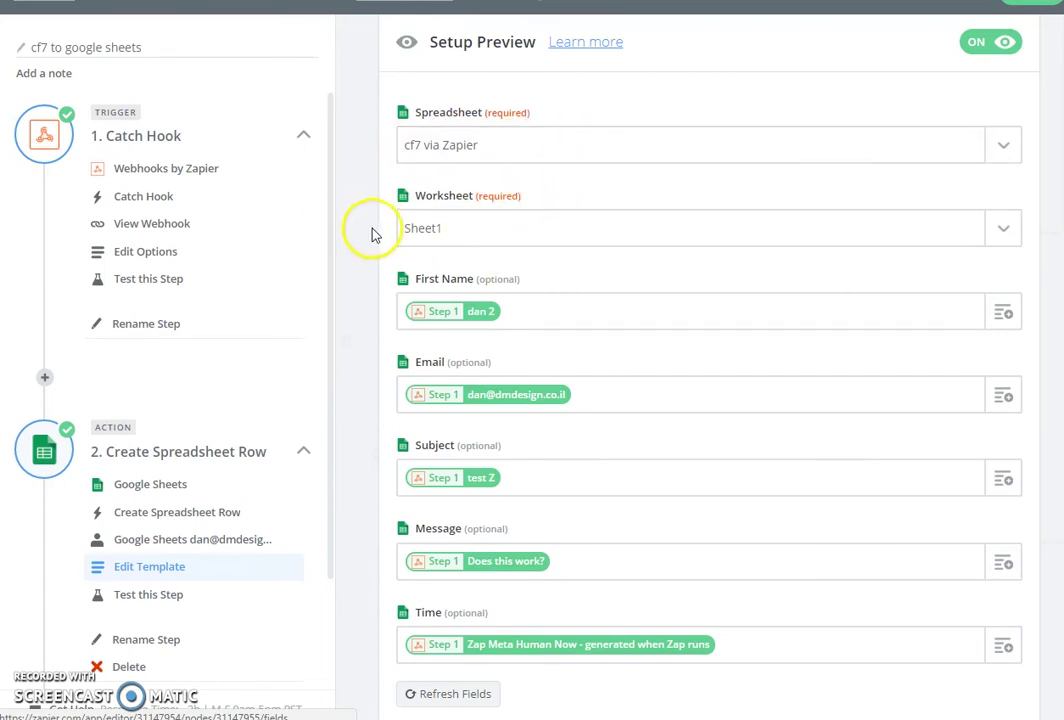
left_click(1004, 146)
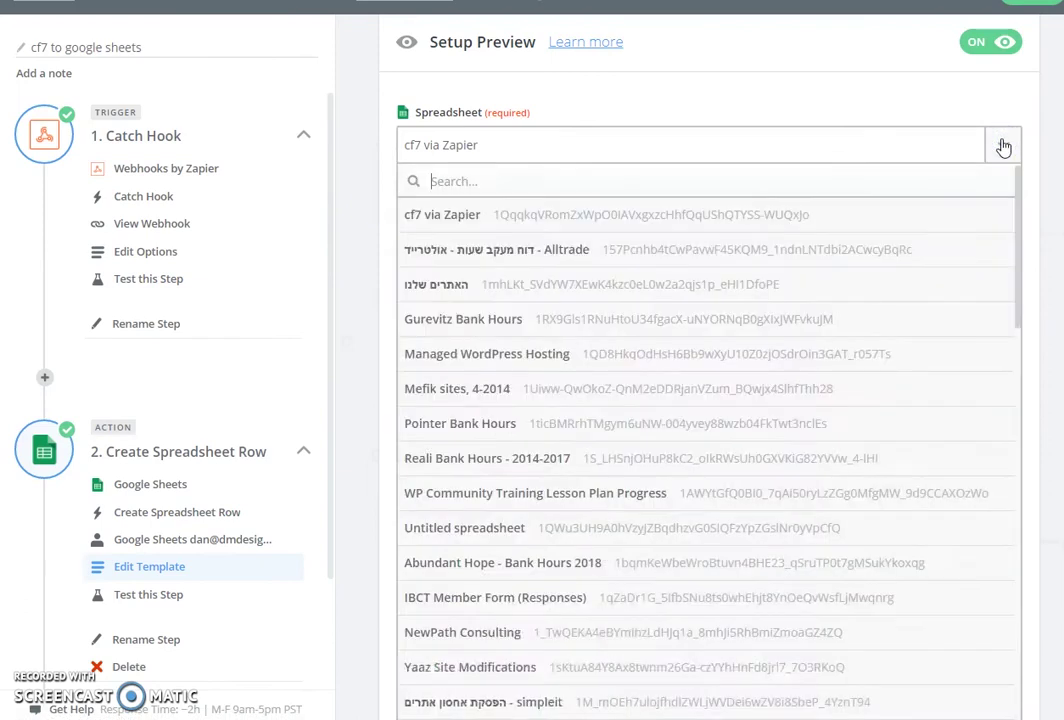
left_click(1004, 146)
left_click(1004, 146)
left_click(1004, 146)
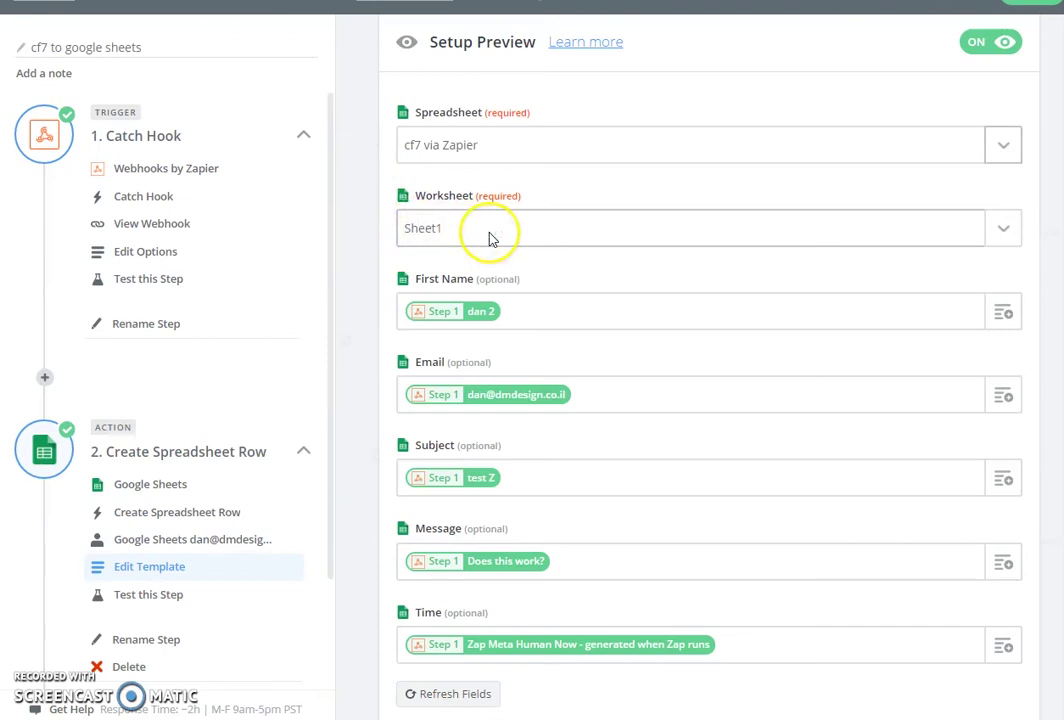
scroll(380, 234, "down", 1)
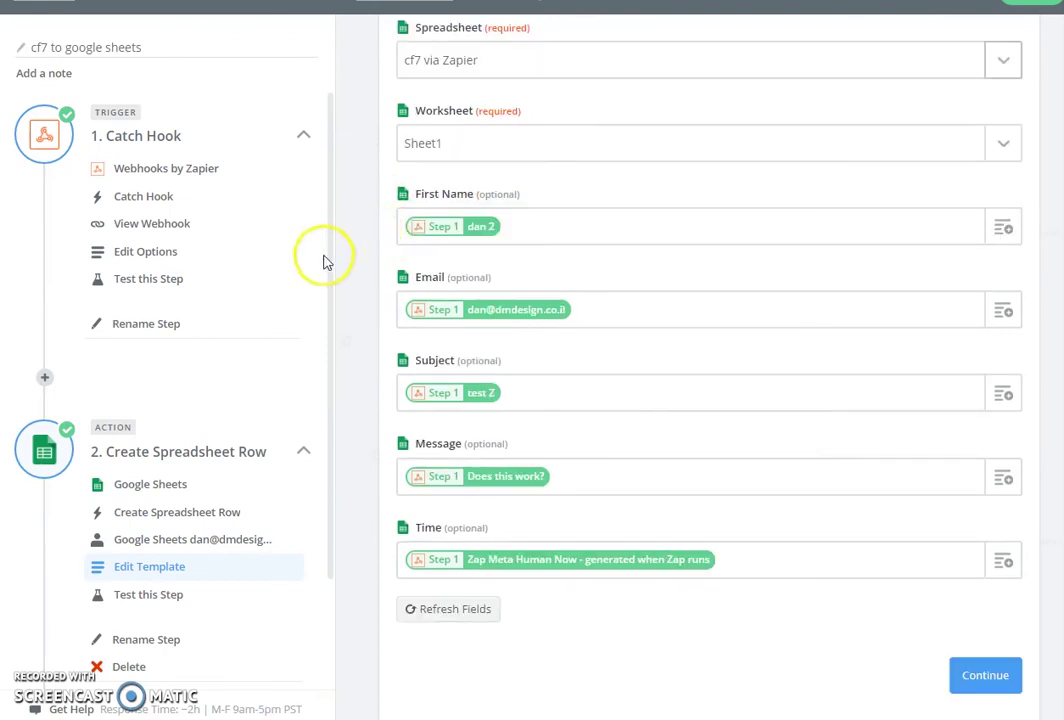
left_click(468, 618)
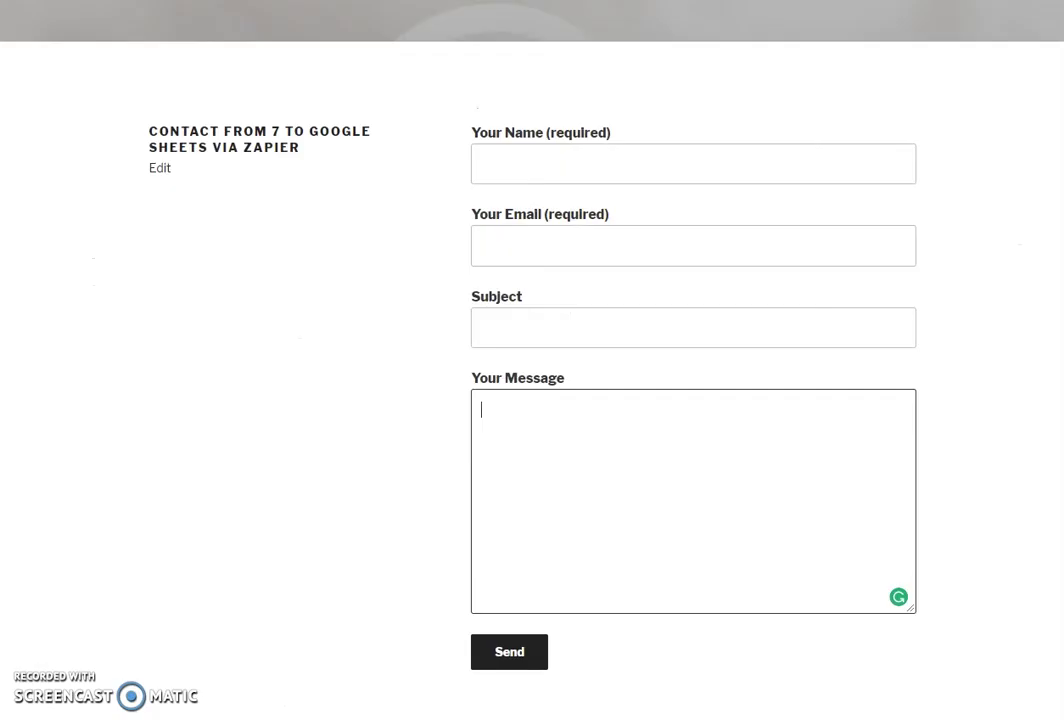
left_click(497, 231)
left_click(501, 179)
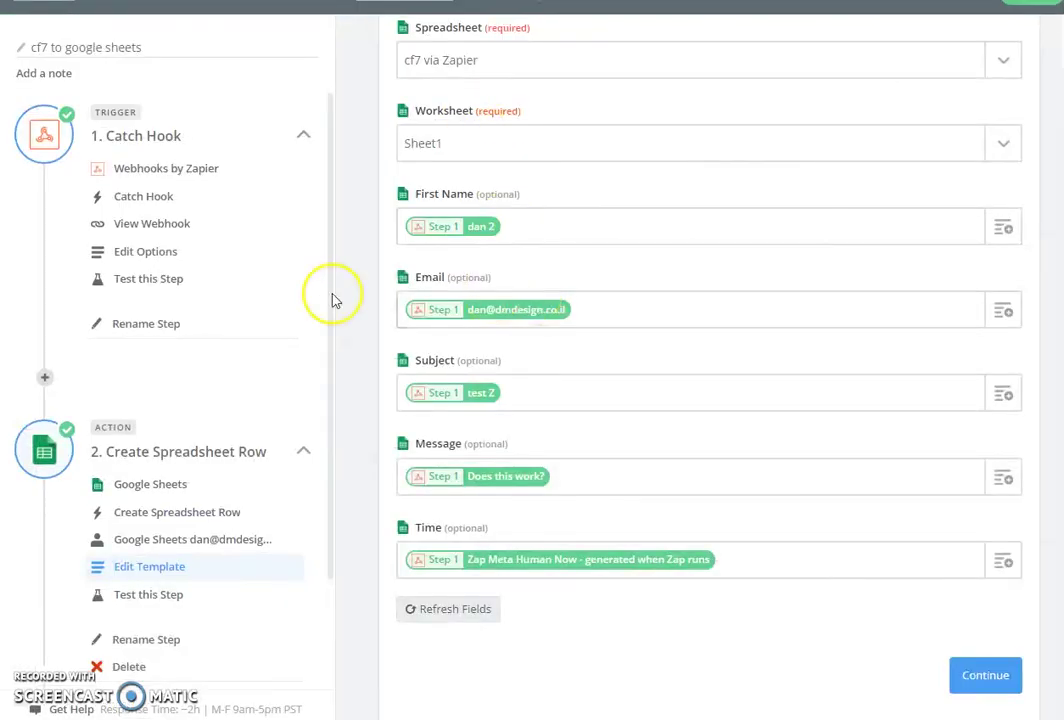
Run the Create Spreadsheet Row test, showing the sample row timed 01/24/18 02:29PM.
left_click(175, 596)
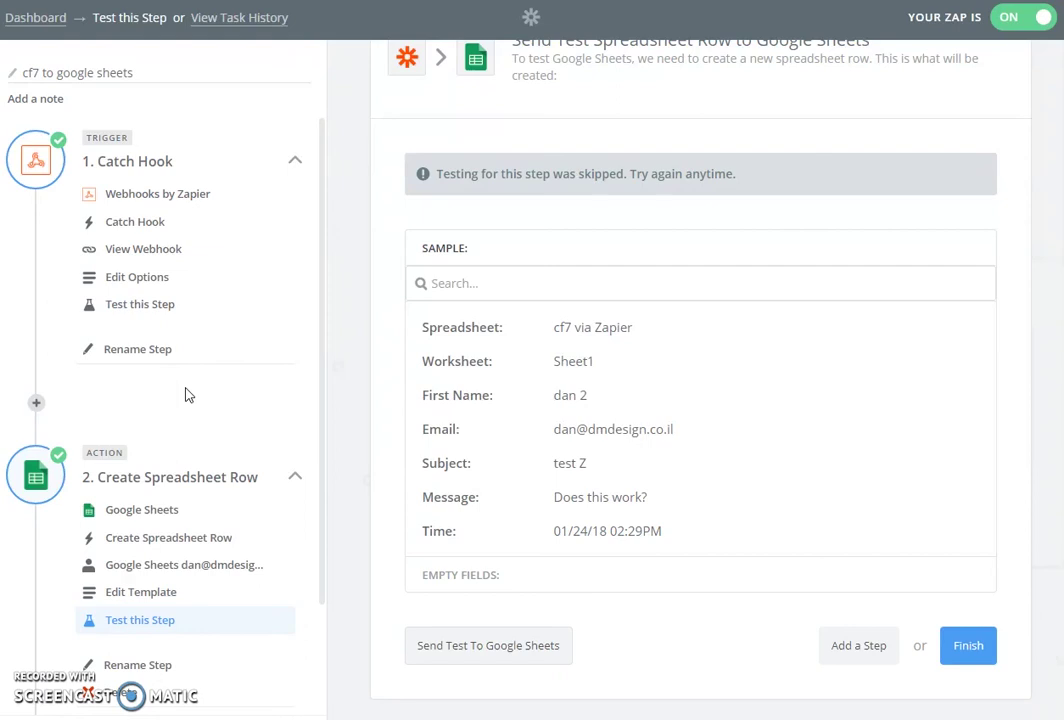
left_click(213, 259)
Send the contact form with the sender's name and e-mail, subject 'Is this Zapped?' and message 'Yes it is!'.
key("ctrl+Tab")
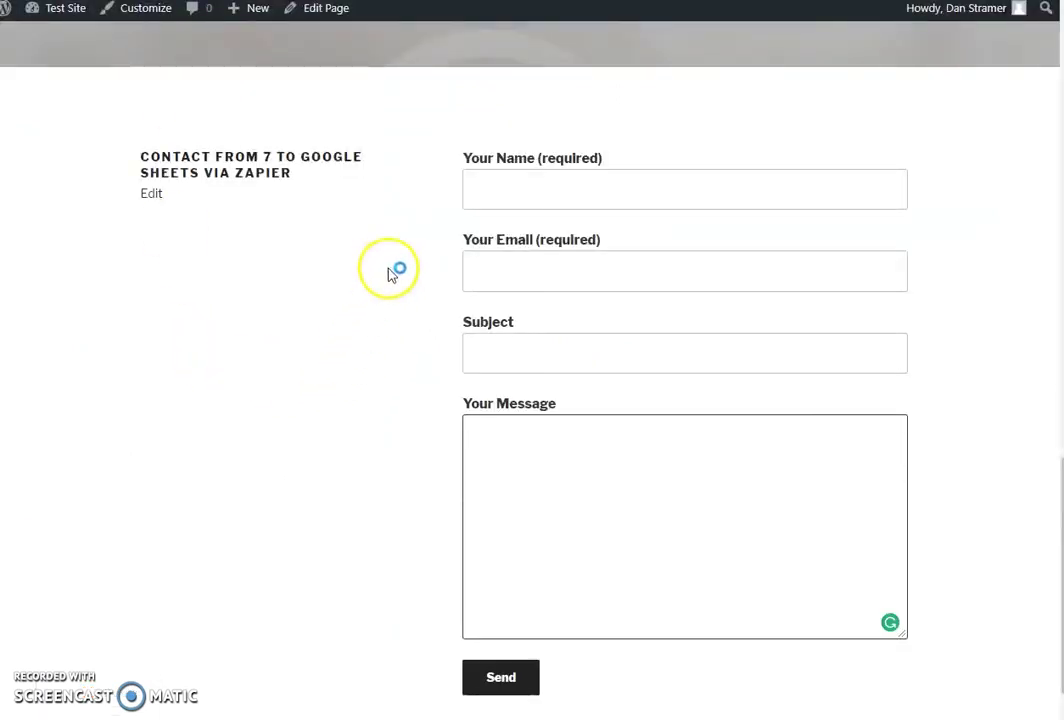
left_click(487, 188)
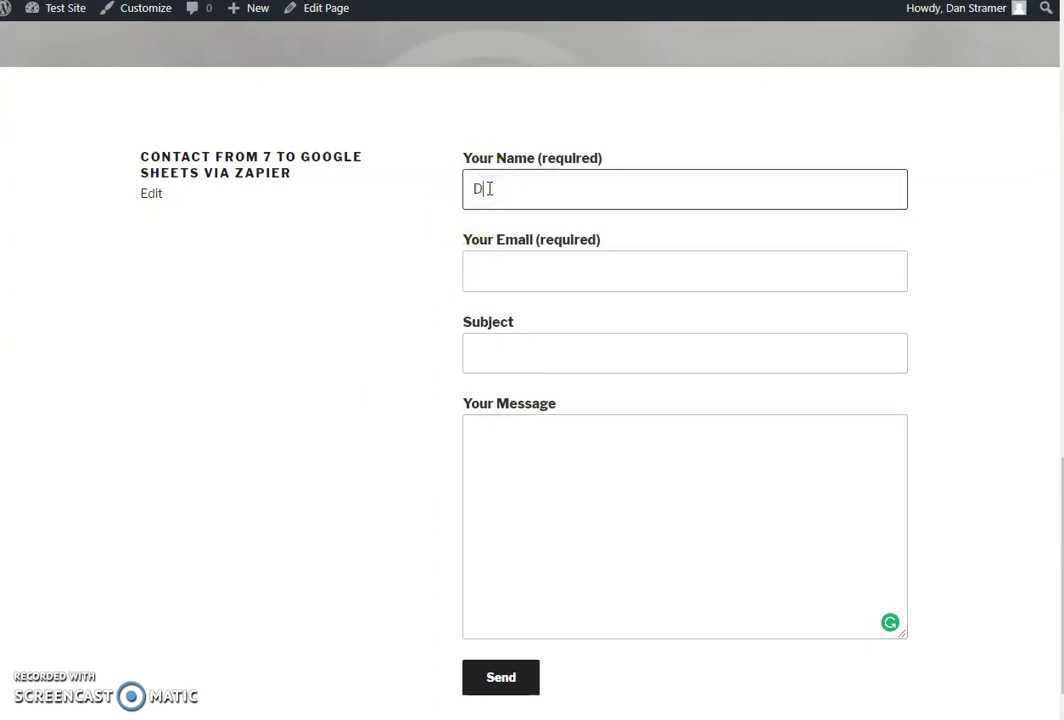
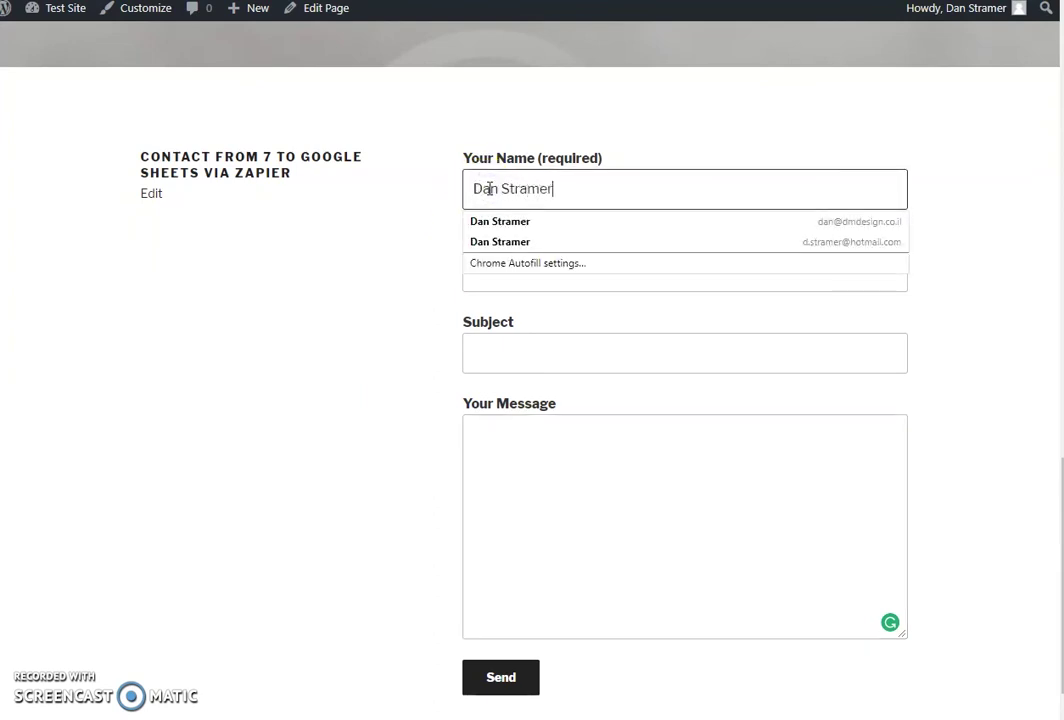
key("Tab")
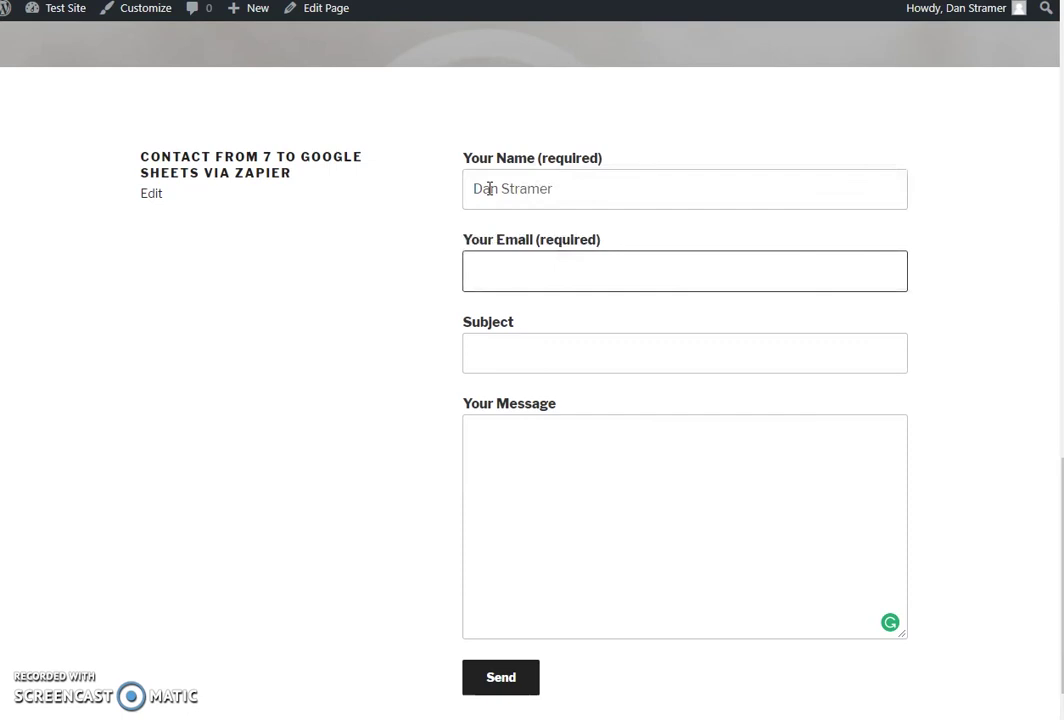
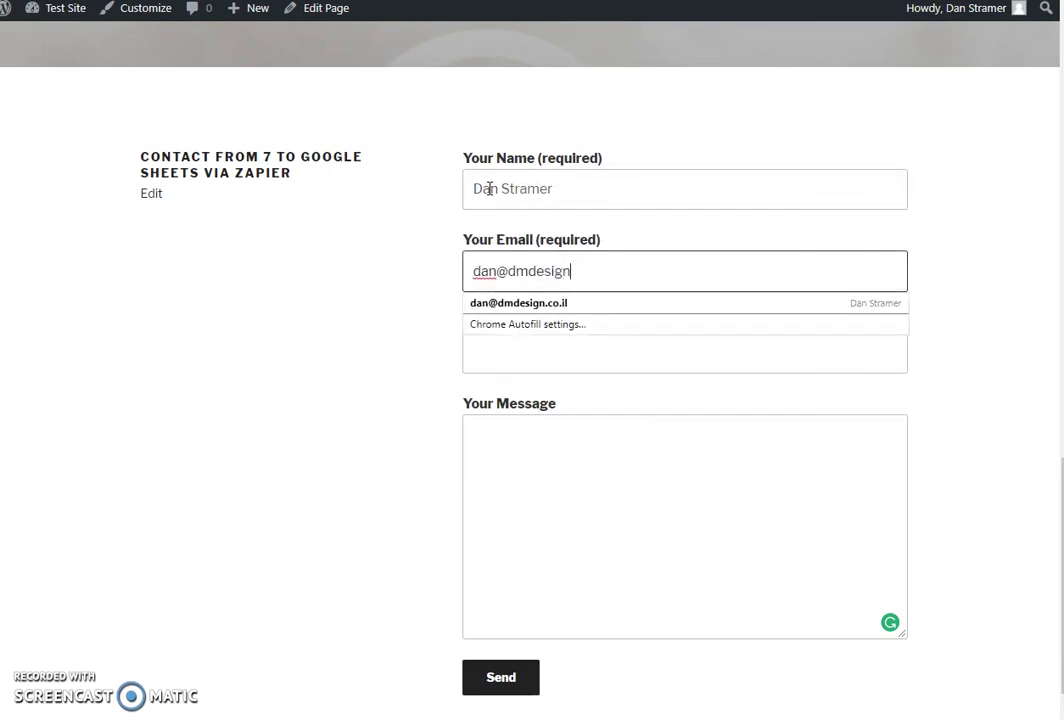
key("Tab")
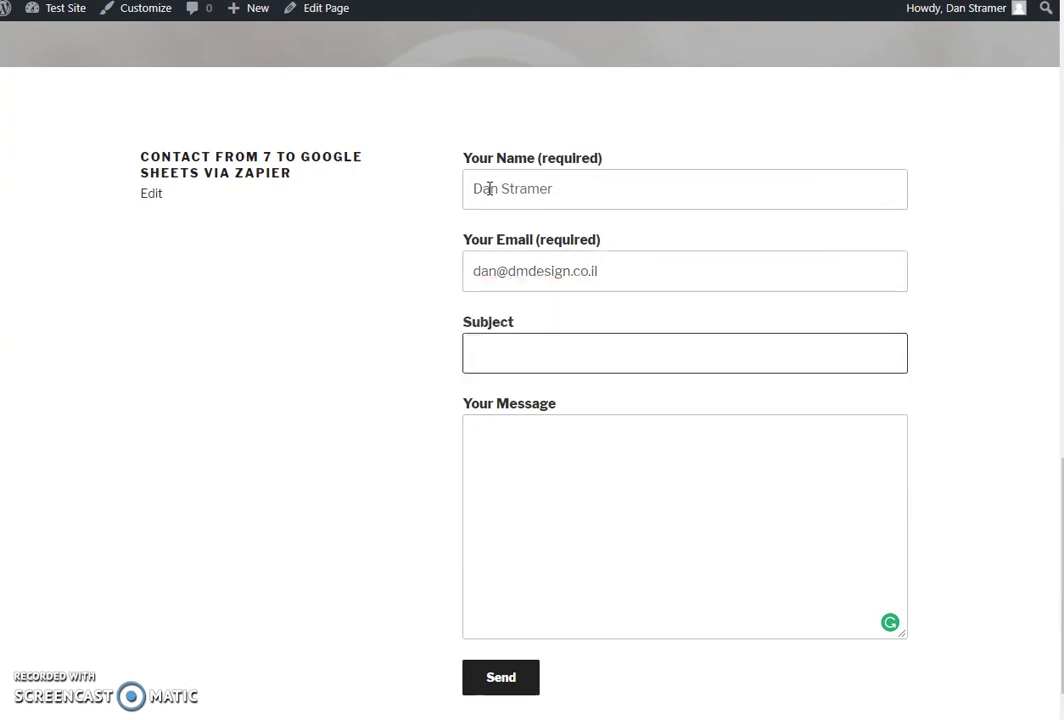
type("Is this Zapped?")
key("Tab")
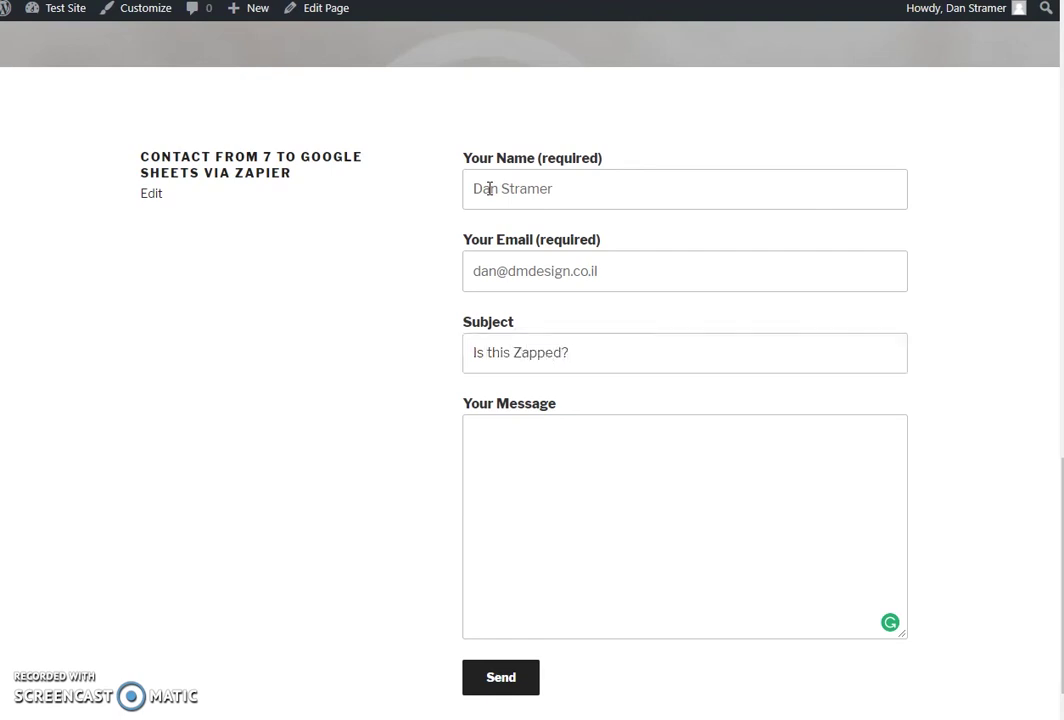
type("Yes")
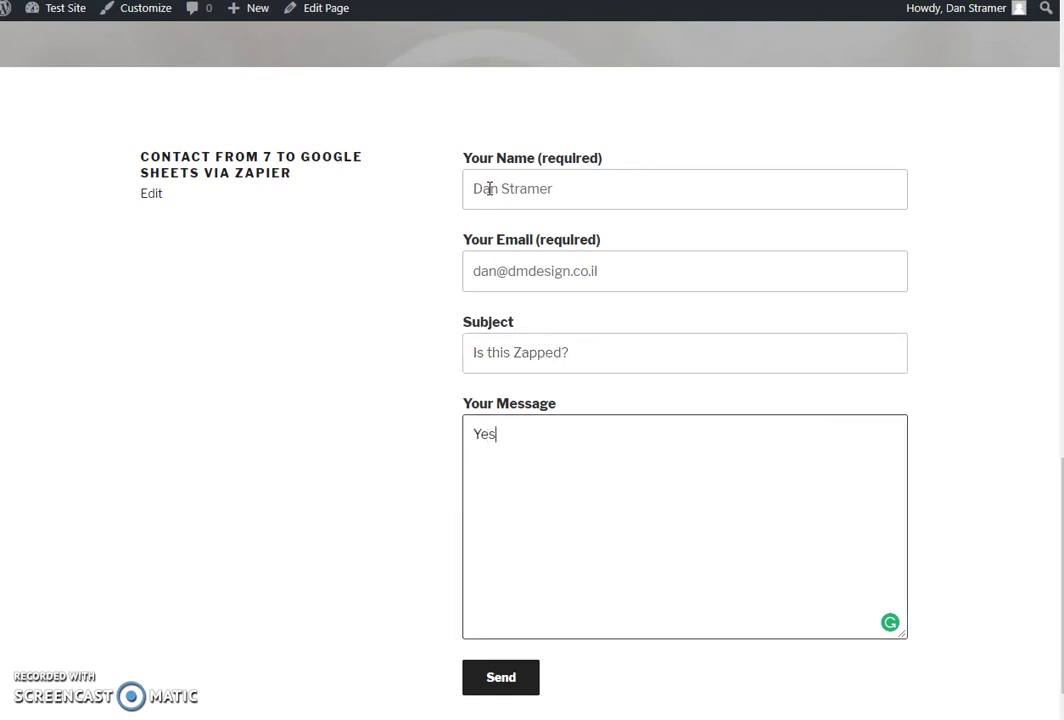
type(" it is!")
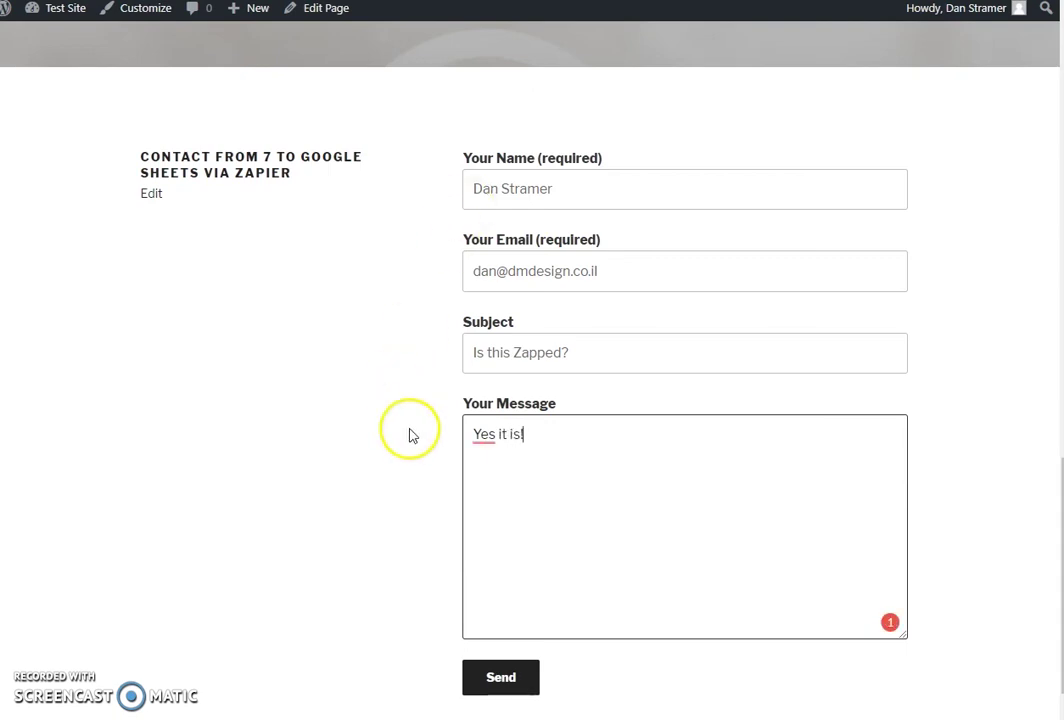
left_click(499, 688)
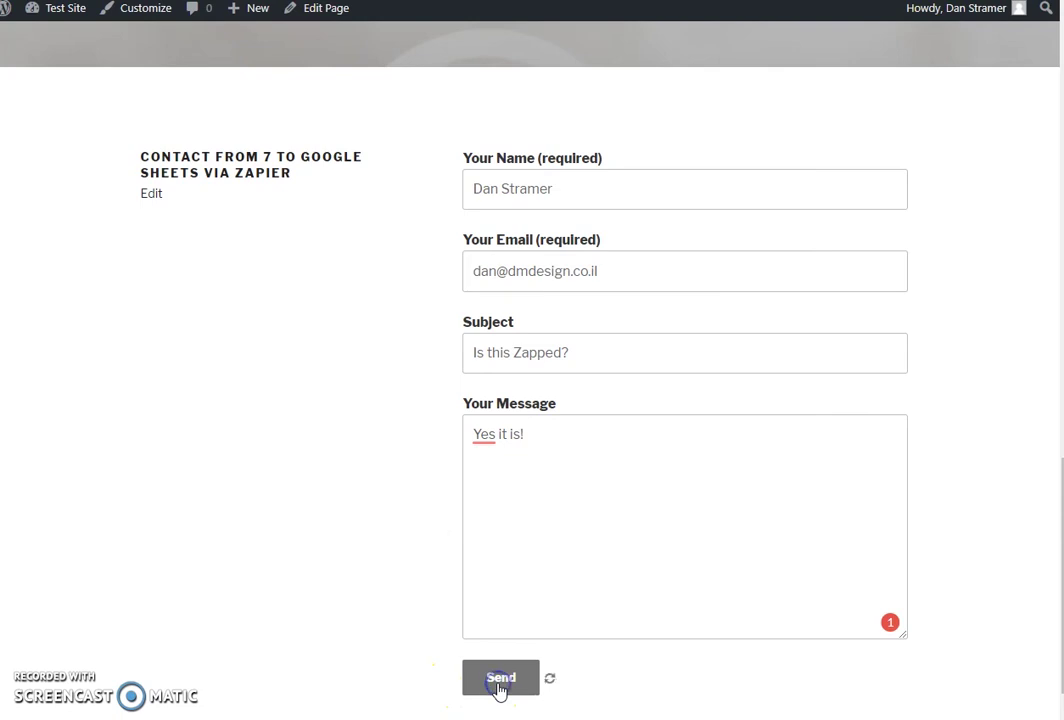
scroll(350, 523, "down", 1)
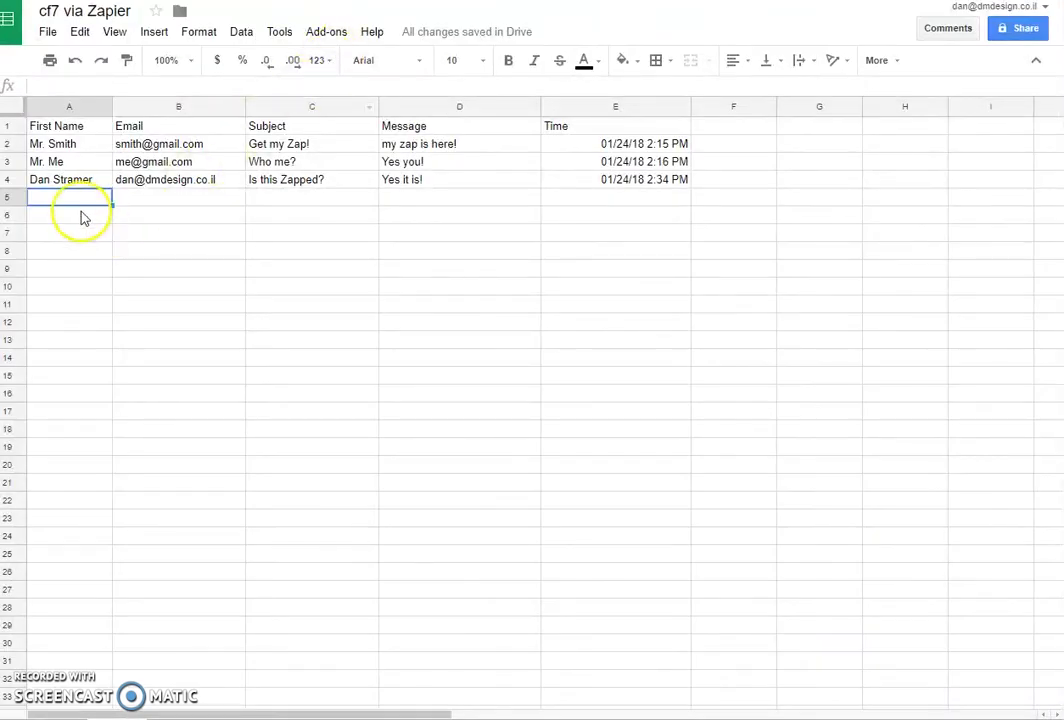
Select row 4 of the cf7 via Zapier sheet, the new entry timestamped 01/24/18 2:34 PM.
left_click(10, 179)
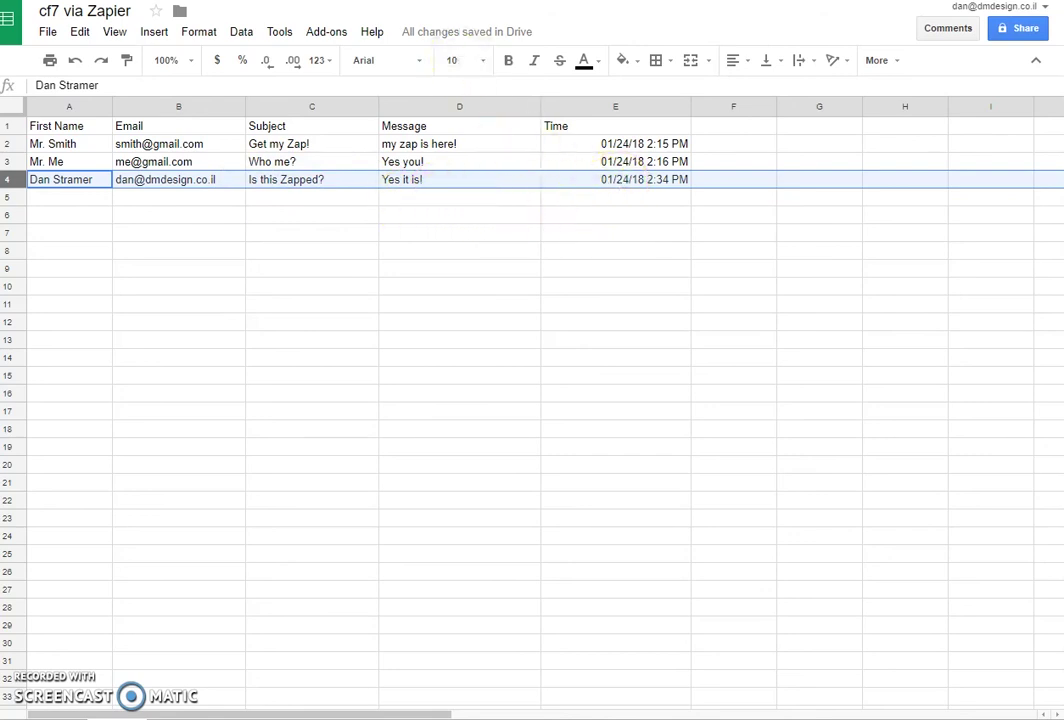
Reopen the Create Spreadsheet Row template in the Zap editor and scroll to Time mapped to Zap Meta Human Now.
key("ctrl+Tab")
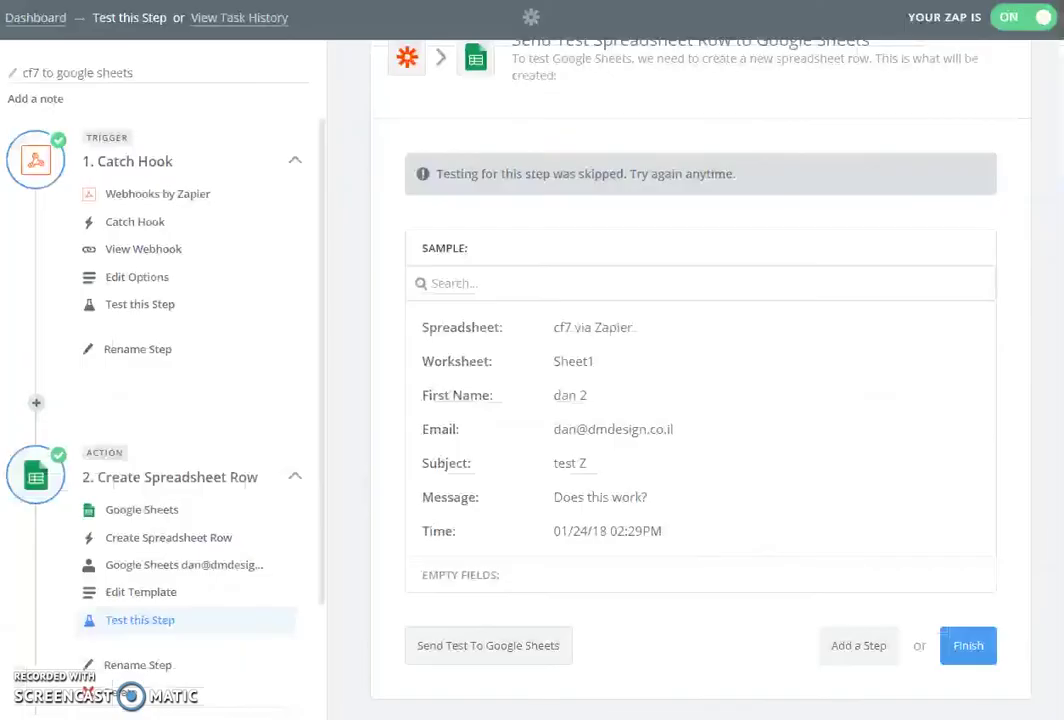
scroll(128, 460, "down", 1)
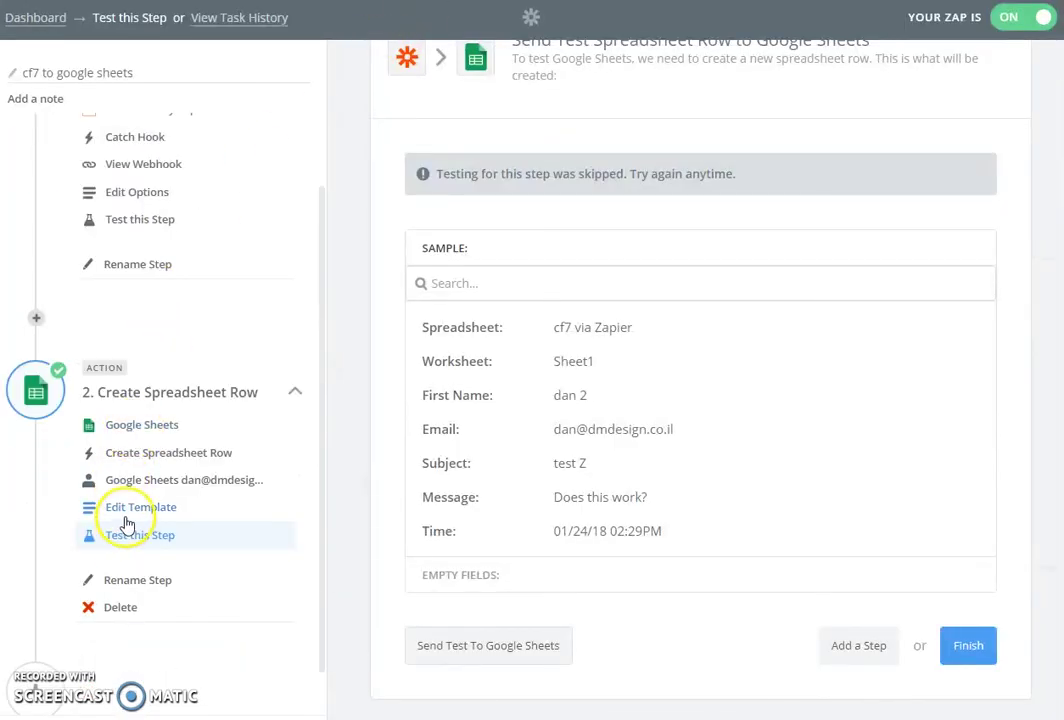
left_click(131, 514)
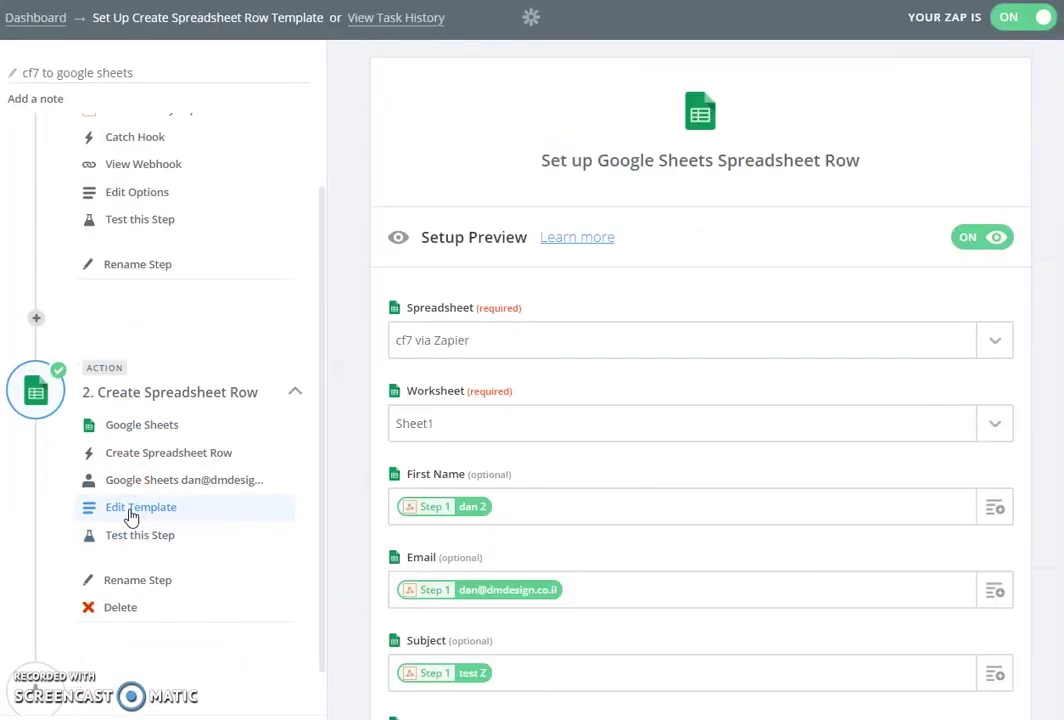
scroll(370, 340, "down", 1)
scroll(370, 340, "down", 3)
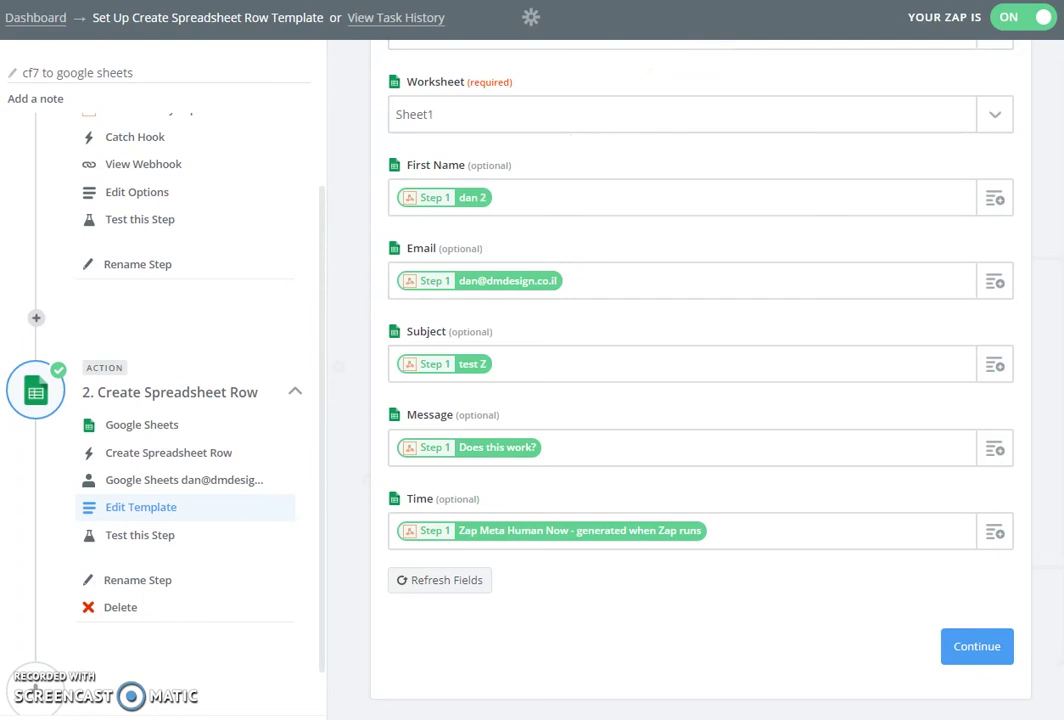
key("ctrl+Tab")
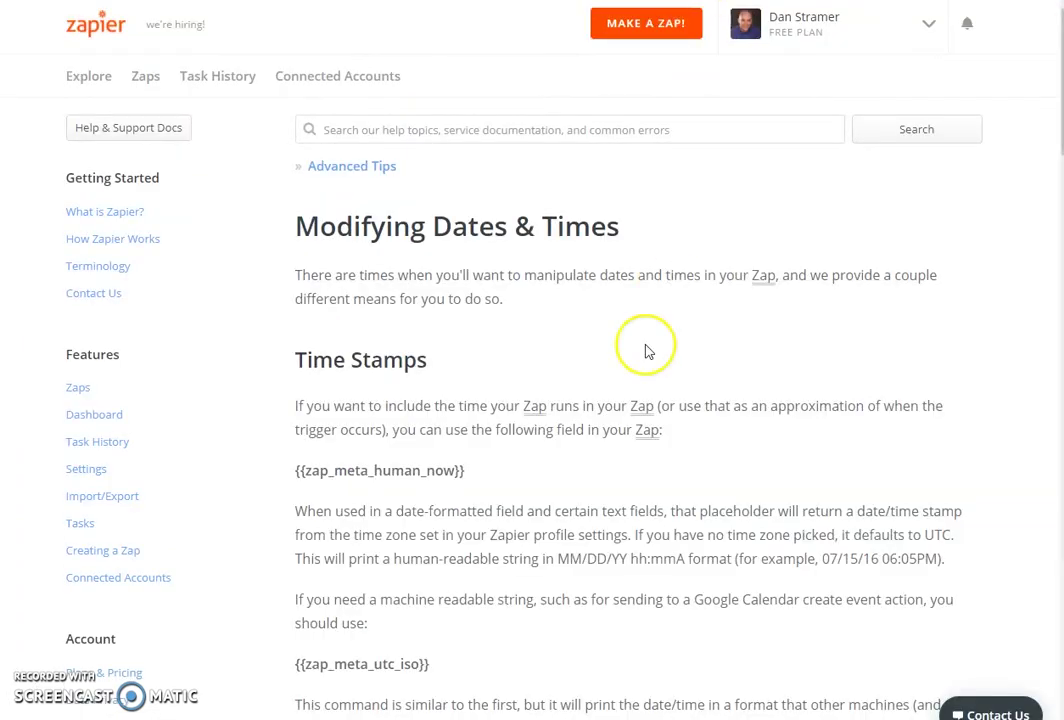
left_click_drag(289, 469, 472, 470)
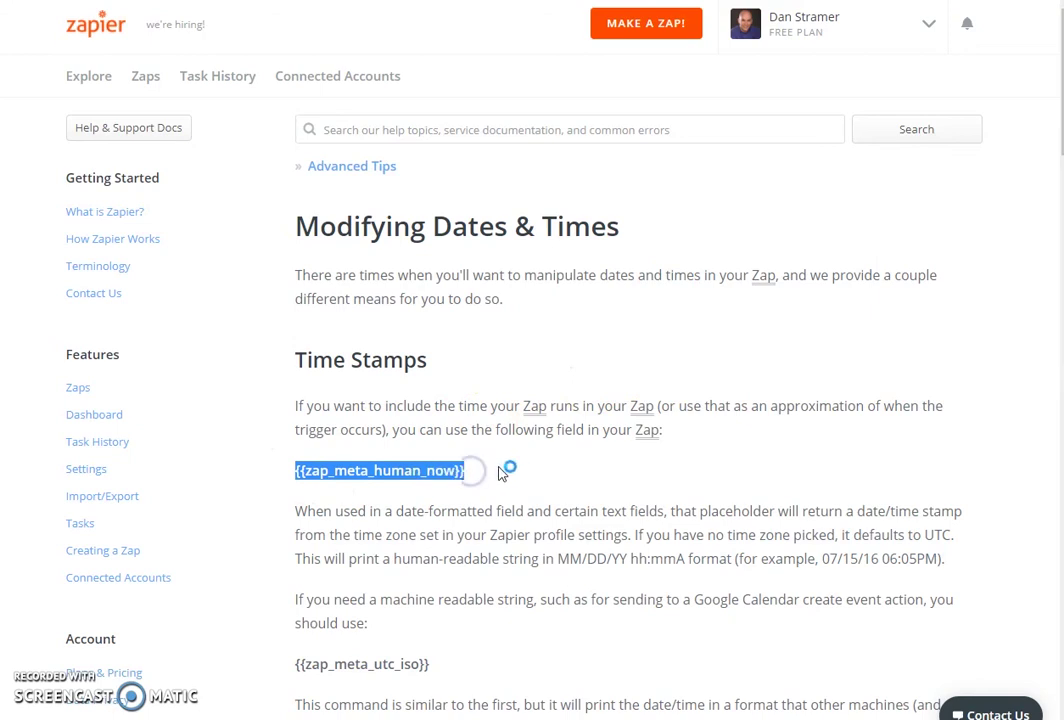
left_click(613, 30)
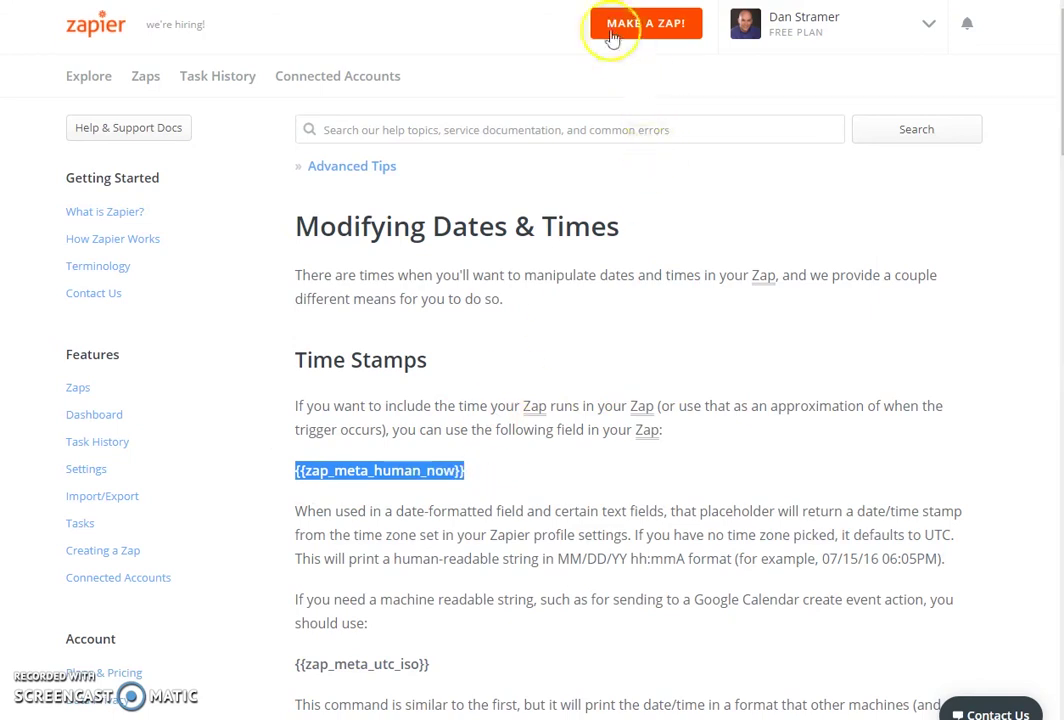
key("ctrl+Tab")
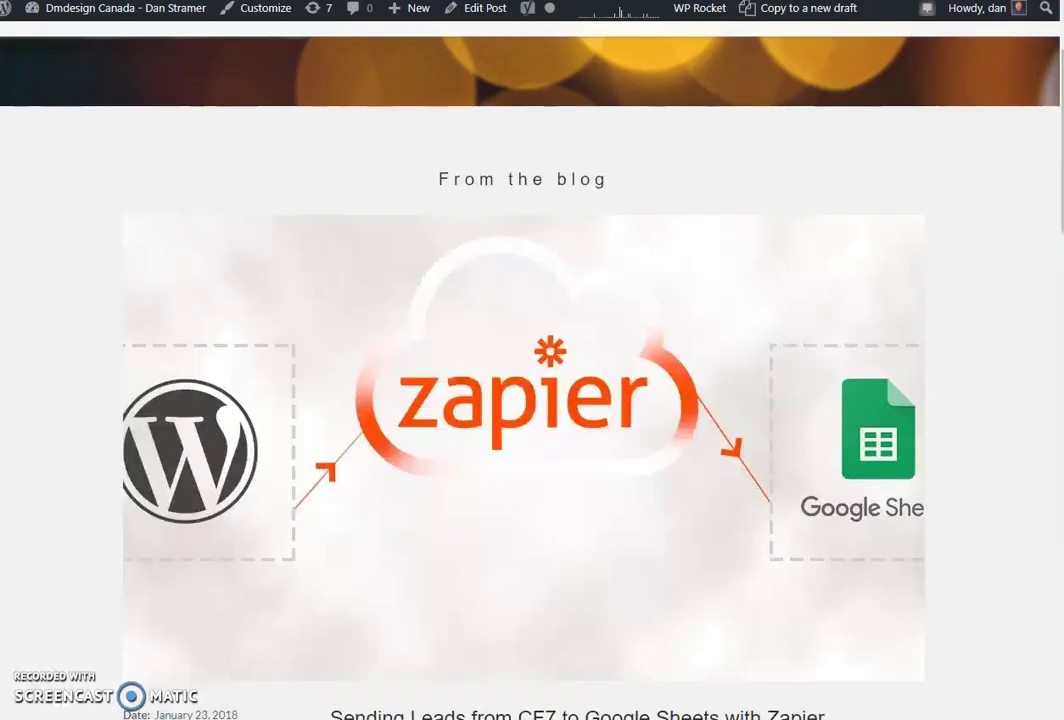
Scroll through the 'Sending Leads from CF7 to Google Sheets with Zapier' post down to Leave a Reply.
scroll(997, 204, "down", 1)
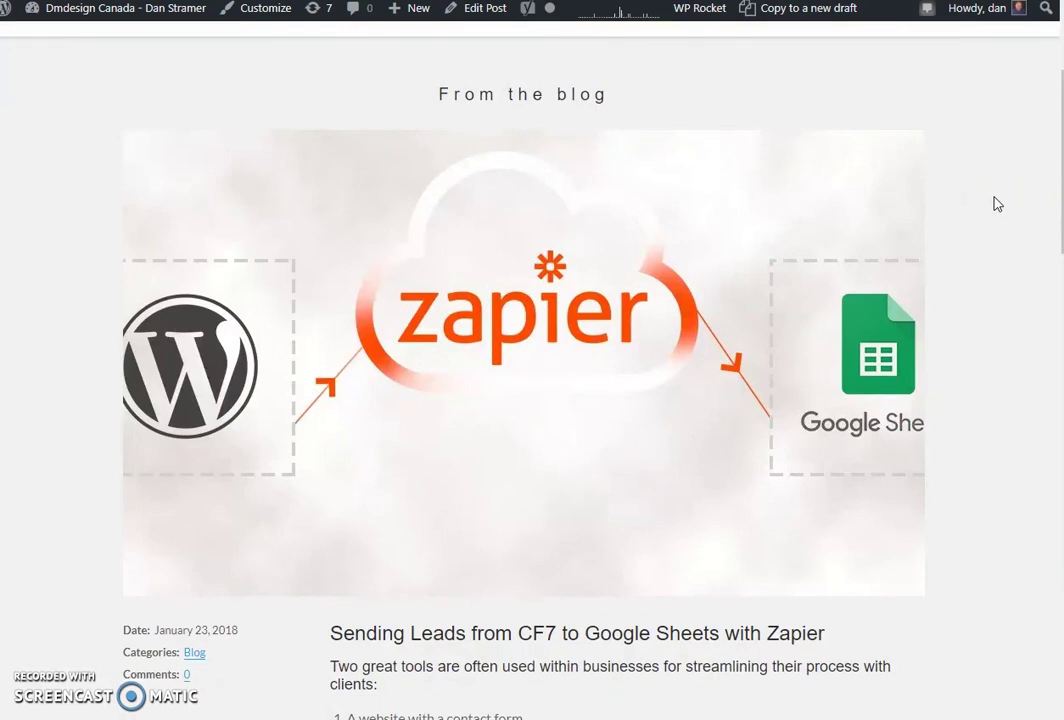
scroll(997, 204, "down", 1)
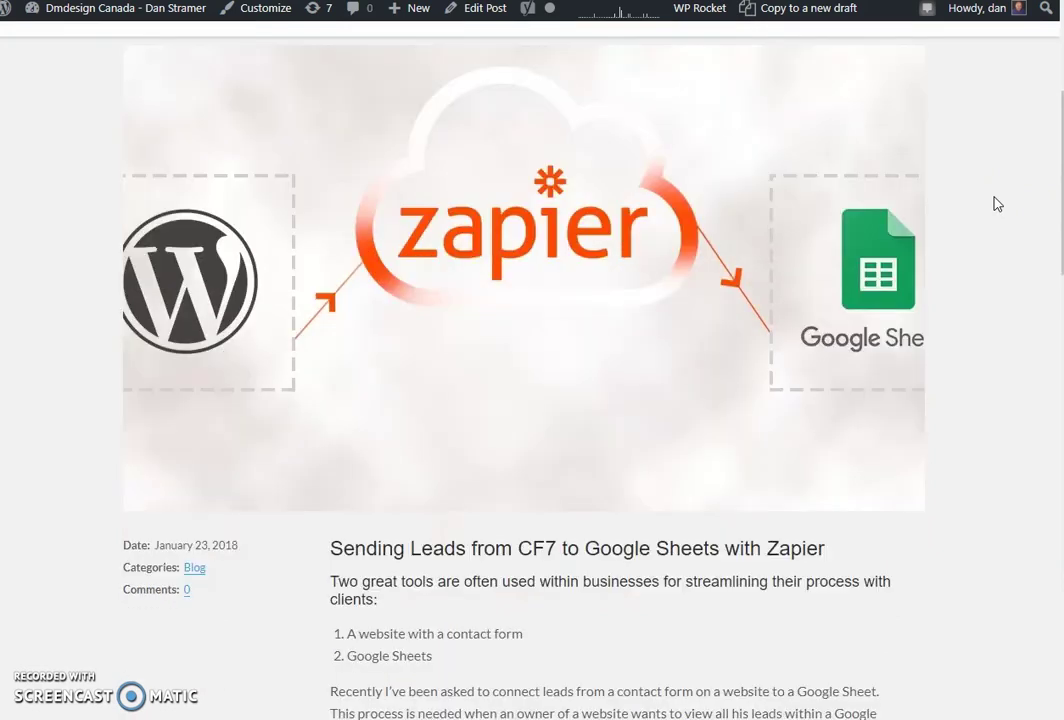
scroll(997, 204, "down", 5)
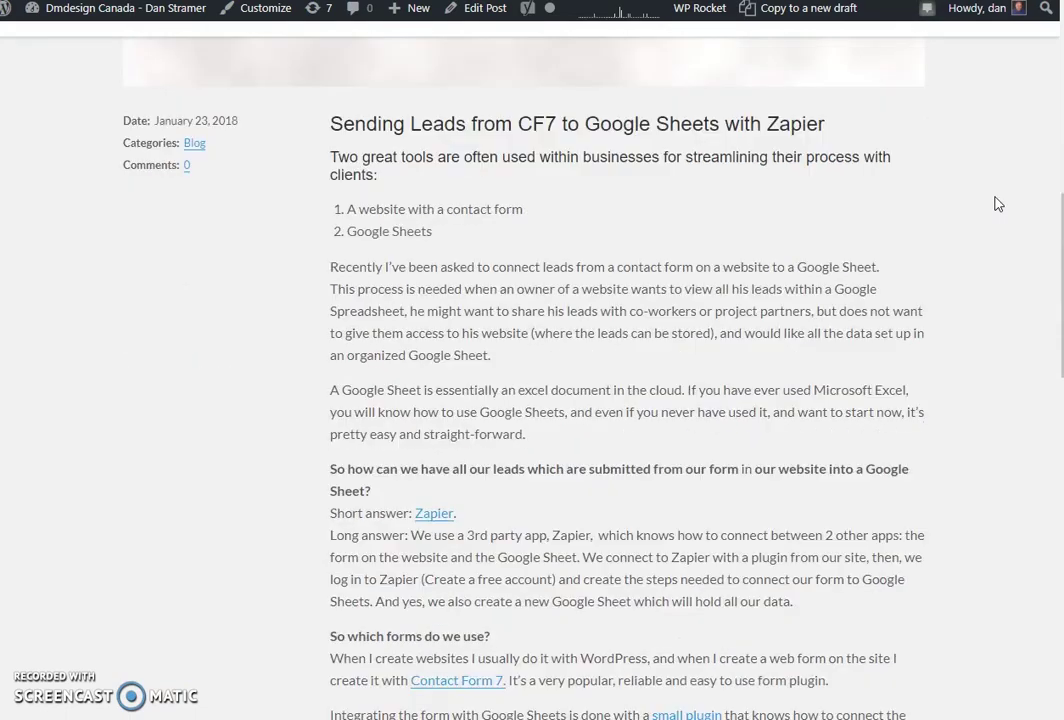
scroll(997, 204, "down", 8)
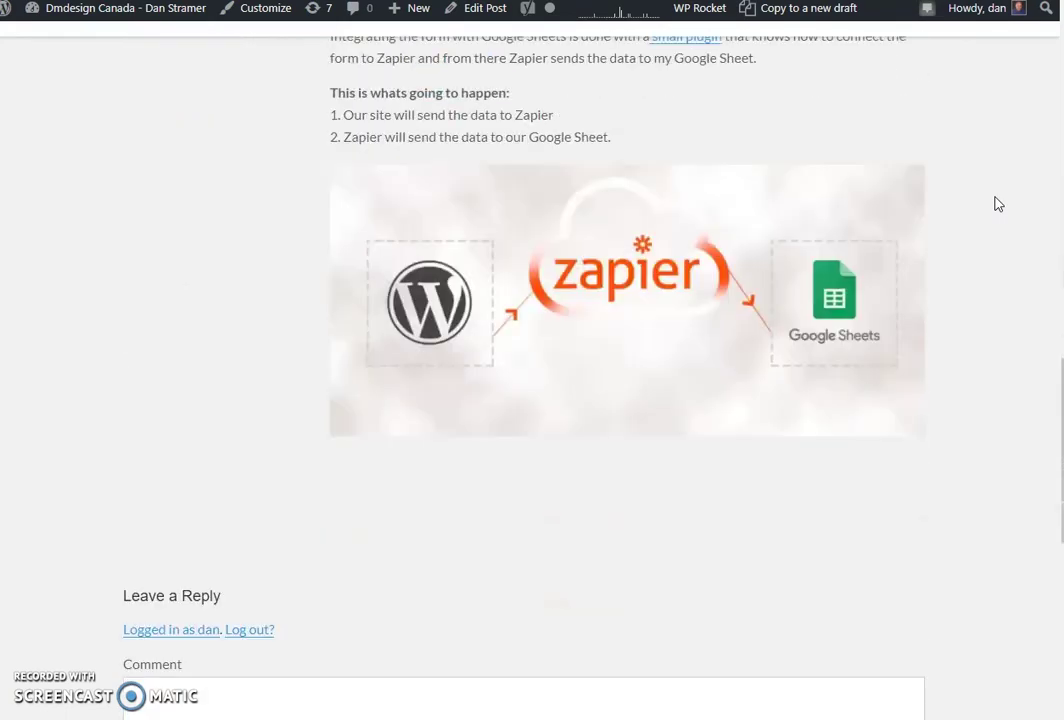
scroll(997, 204, "down", 1)
scroll(997, 204, "down", 1)
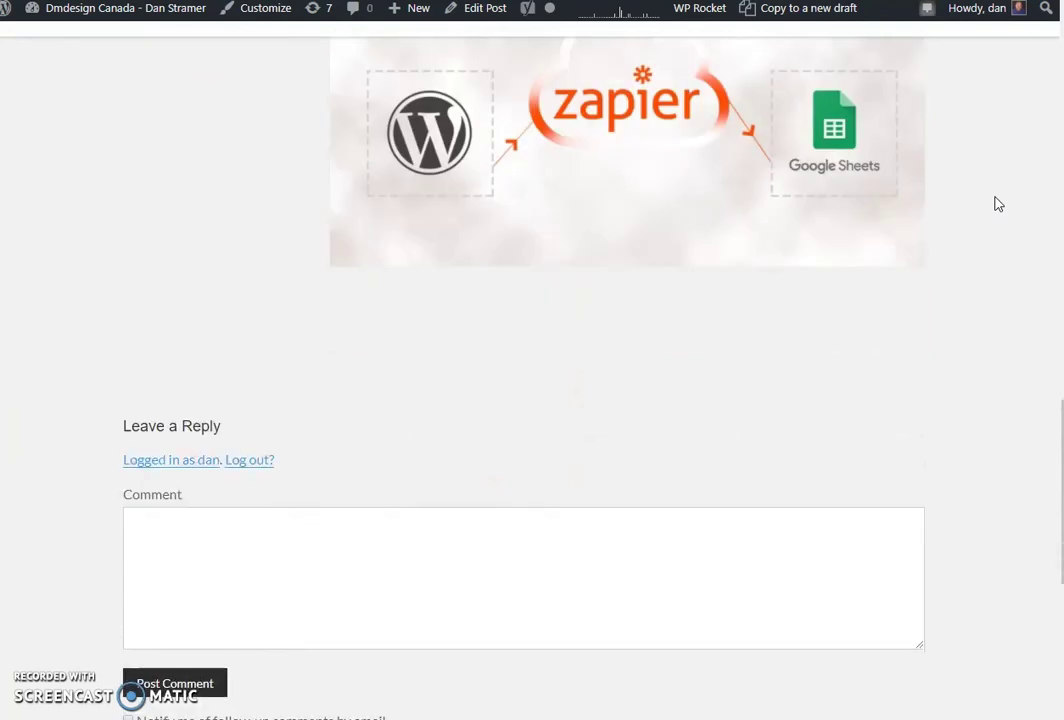